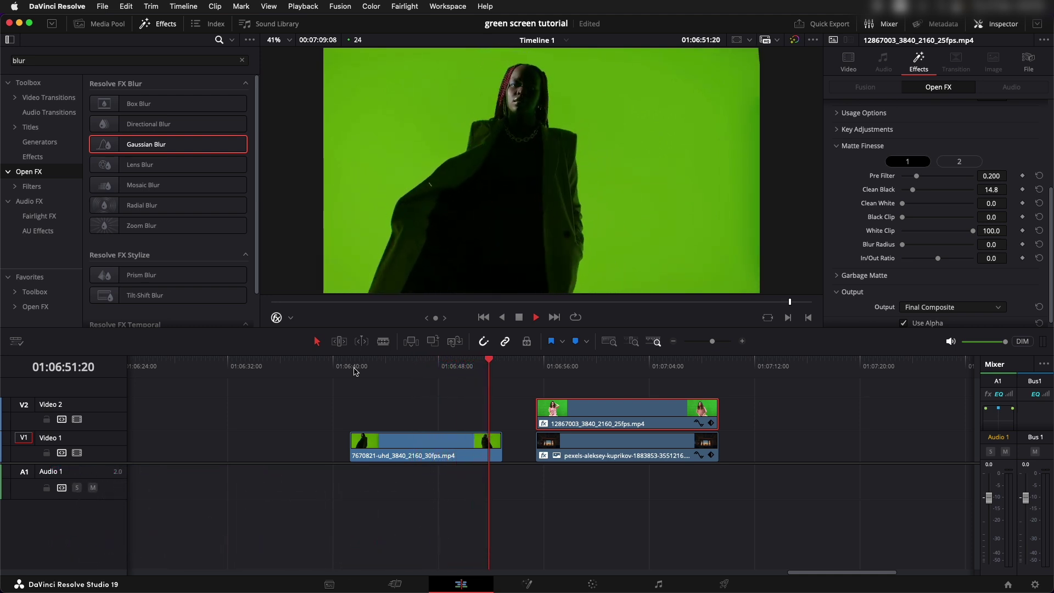
- Replay the green-screen clip on Video 1 from its start, then stop playback
key(space)
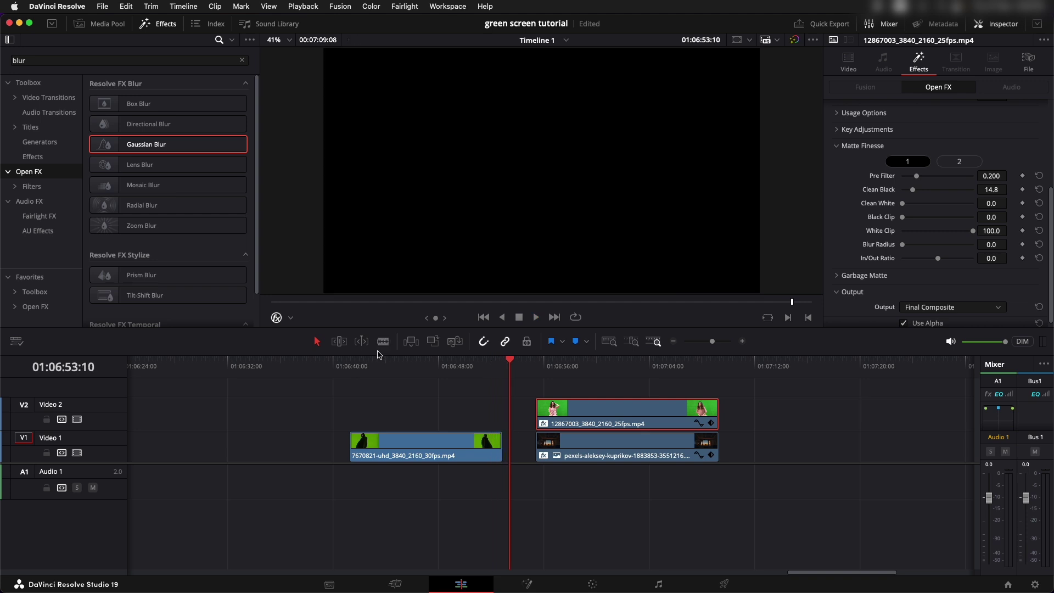
click(379, 362)
key(space)
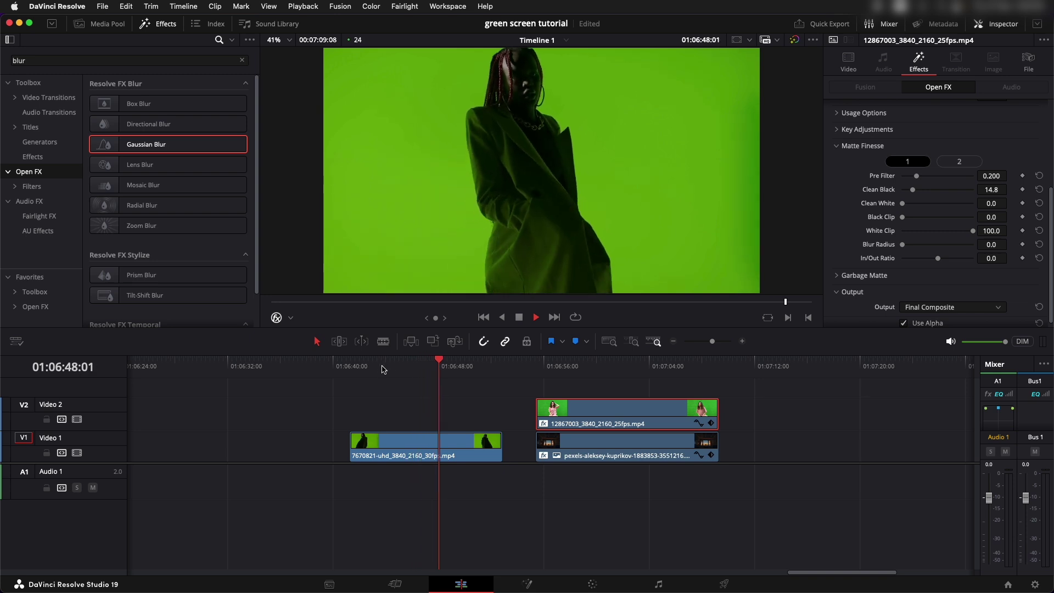
key(space)
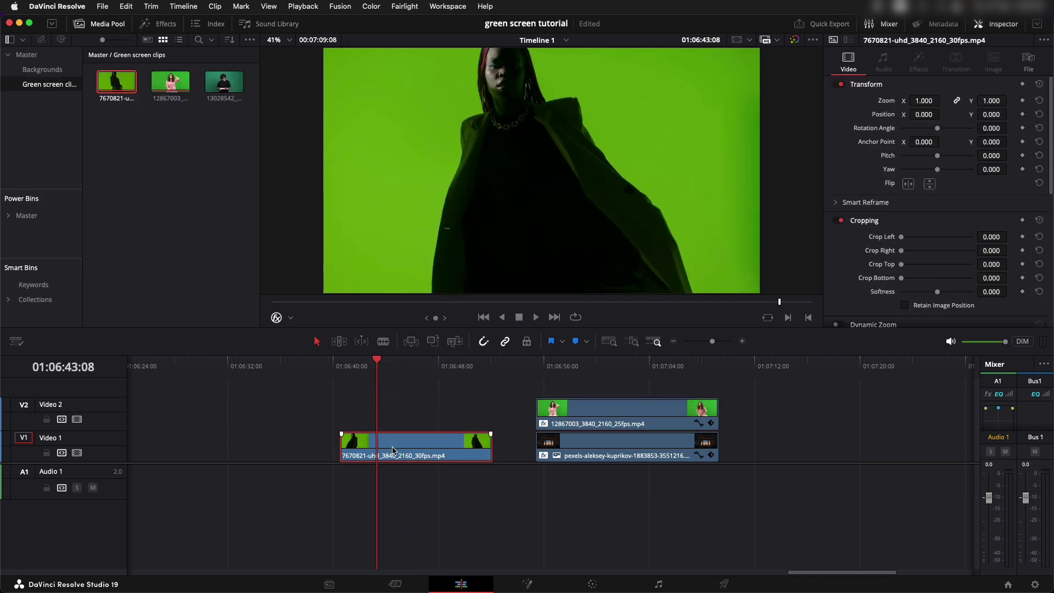
- In Fusion, spread MediaIn1 and MediaOut1 apart and insert a Delta Keyer between them
click(526, 583)
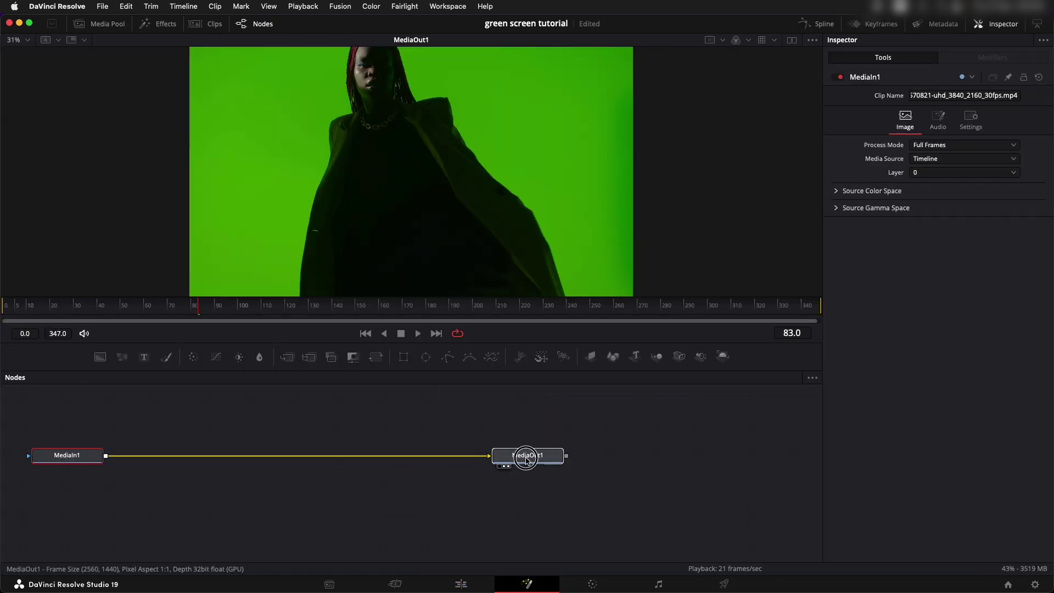
drag(529, 460, 672, 465)
drag(70, 465, 173, 470)
click(164, 465)
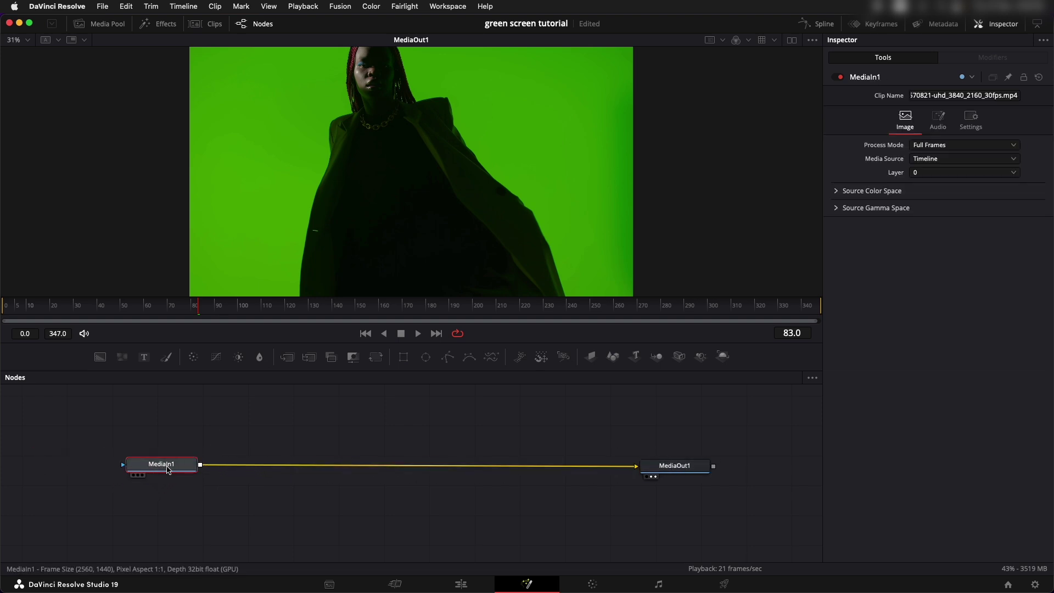
mouse_move(168, 469)
key(shift+space)
text(delta)
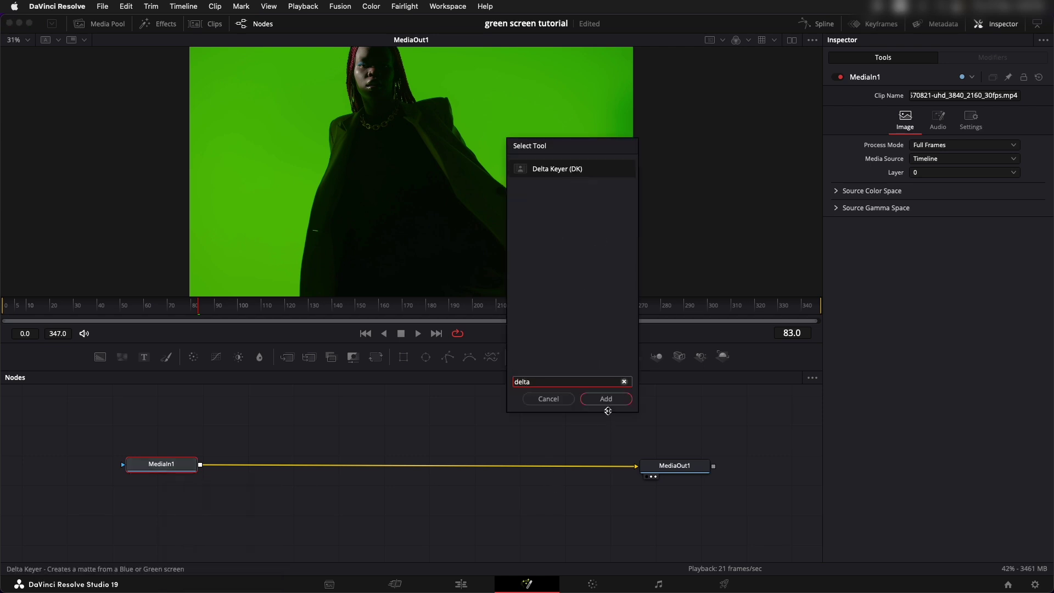
click(606, 400)
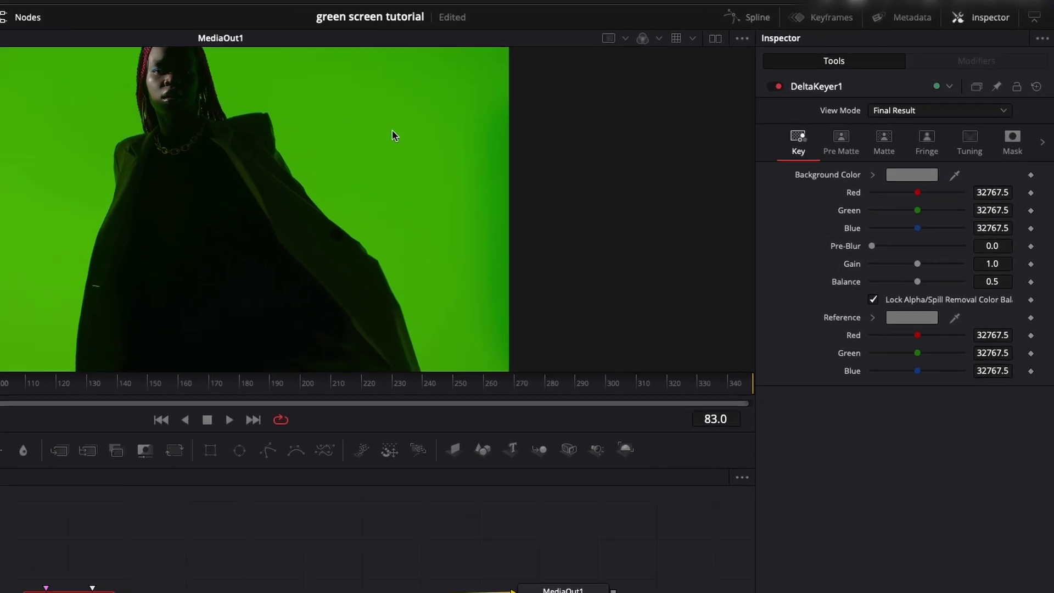
- Eyedrop the green screen into the Delta Keyer's Background Color
drag(956, 181, 415, 123)
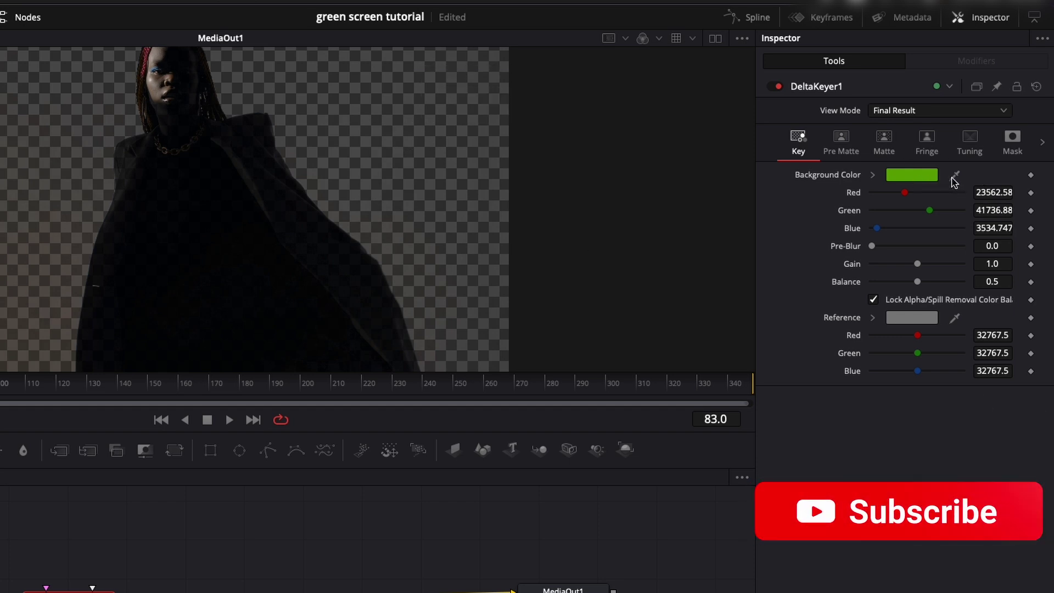
click(891, 178)
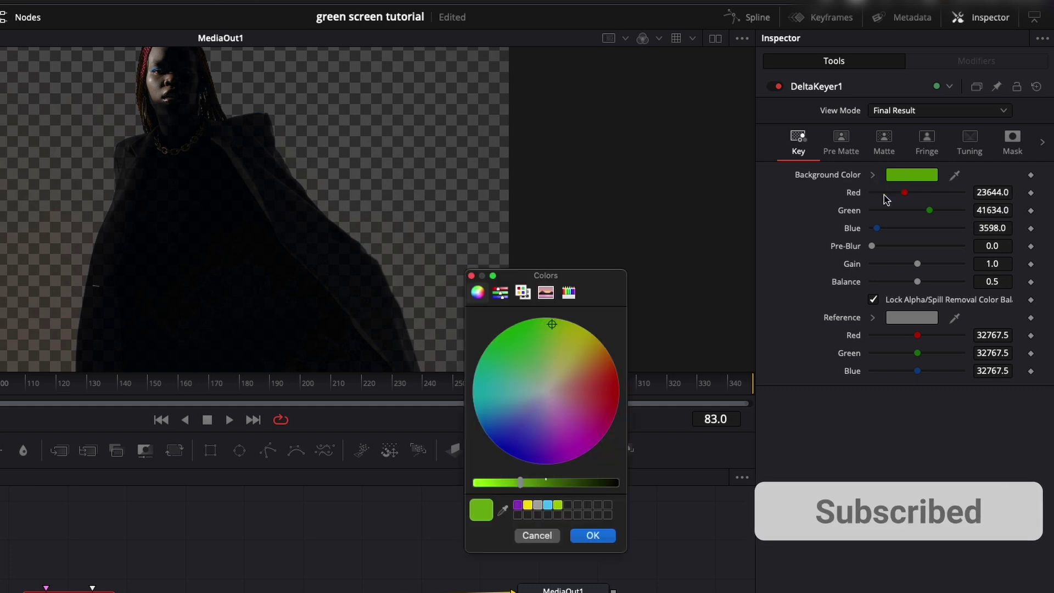
click(502, 511)
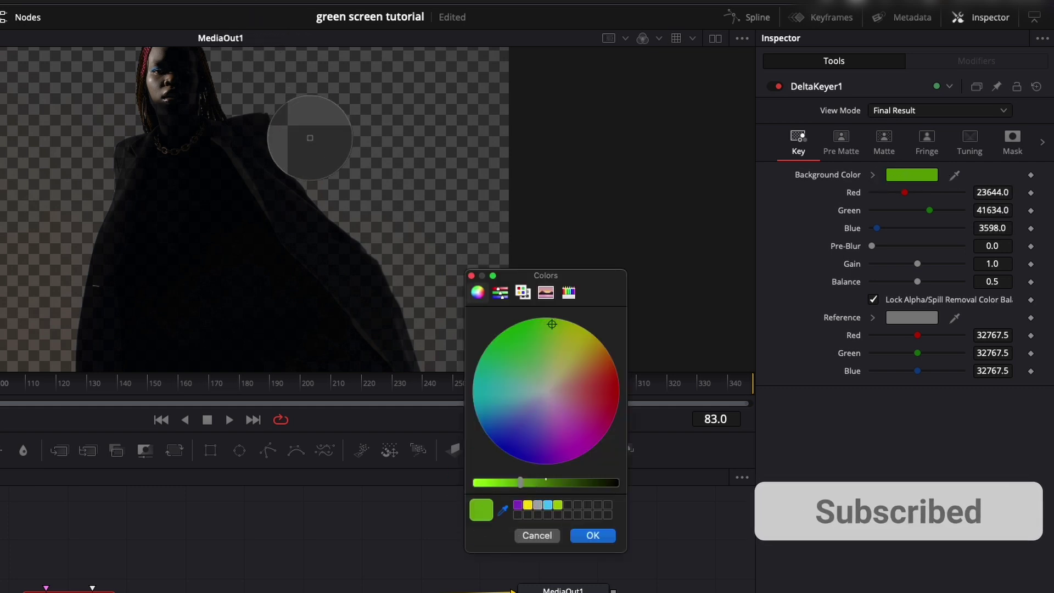
click(320, 149)
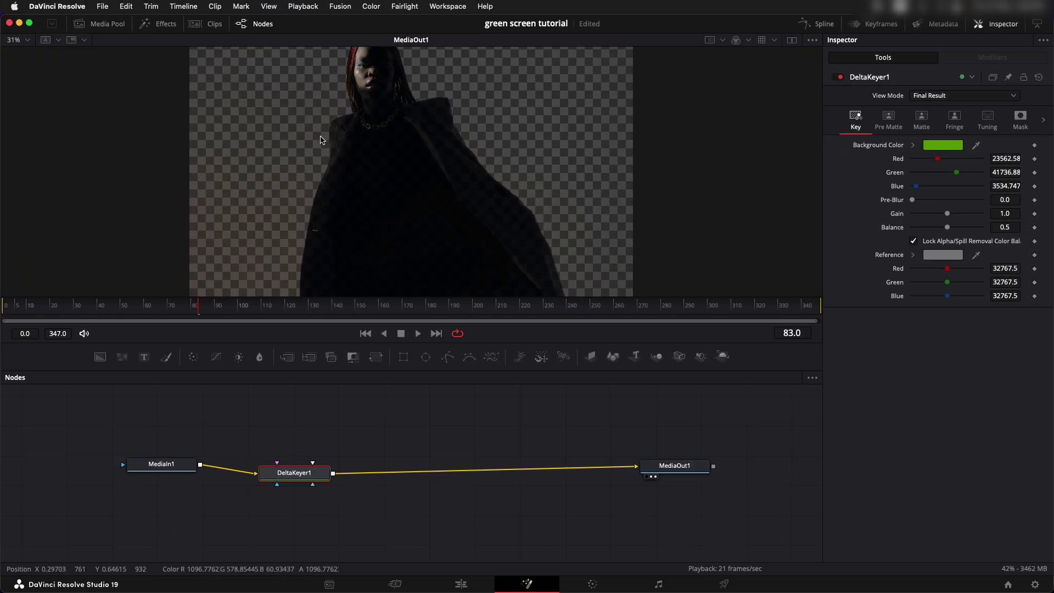
- Center DeltaKeyer1 between the nodes, zoom in on the key's edges, then fit the viewer
drag(291, 473, 320, 459)
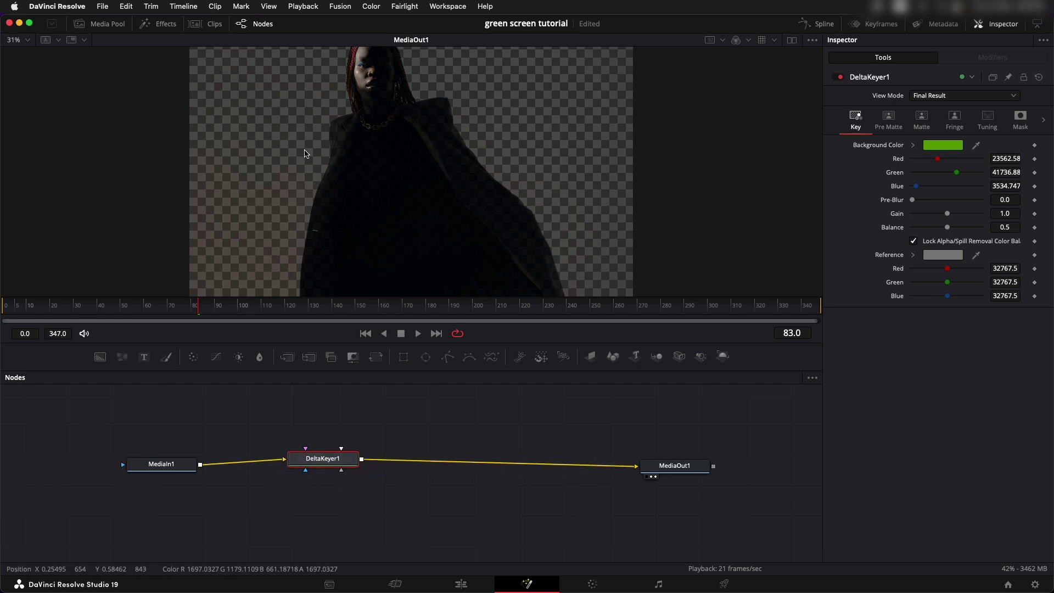
scroll(308, 157, up, 5)
scroll(316, 157, down, 4)
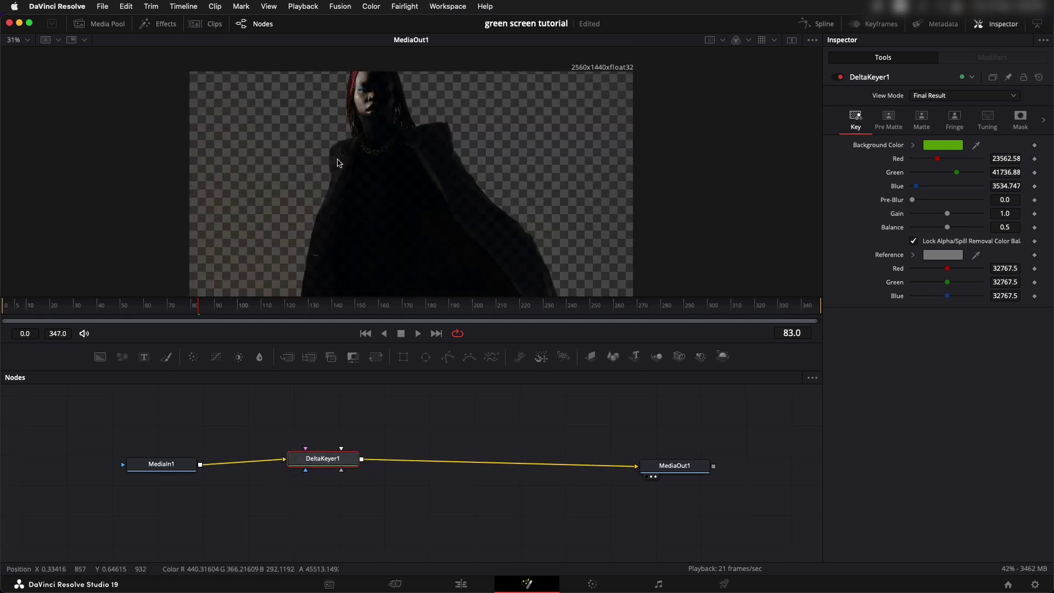
scroll(338, 165, up, 10)
scroll(337, 164, down, 10)
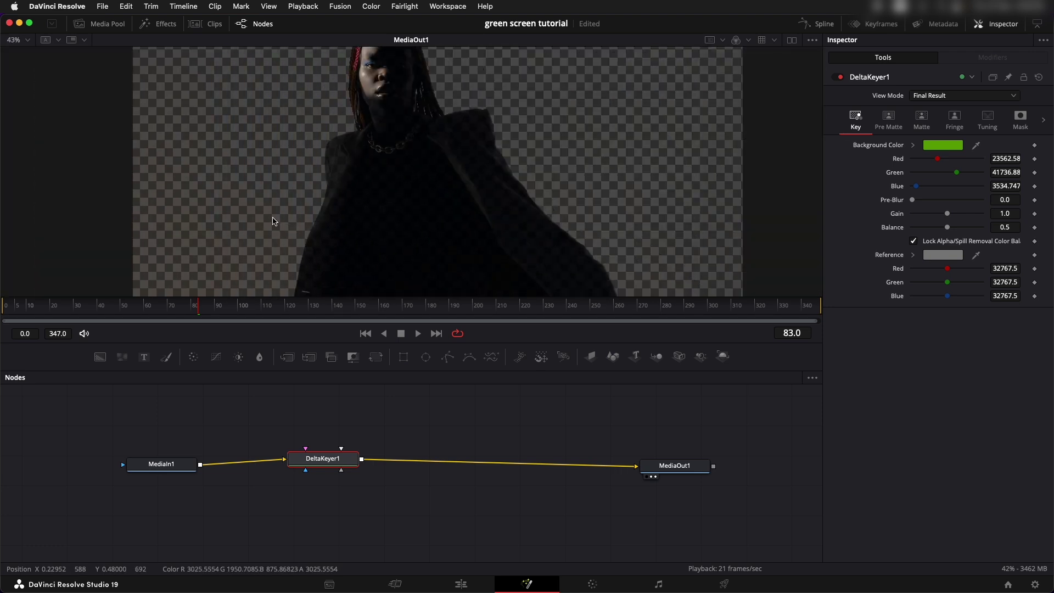
scroll(255, 221, up, 1)
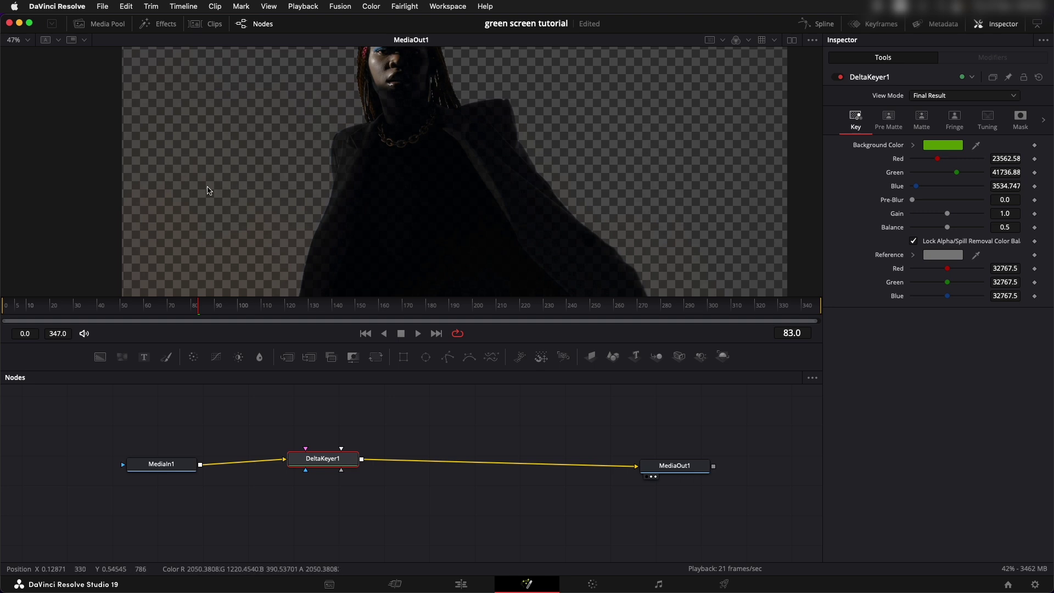
click(25, 40)
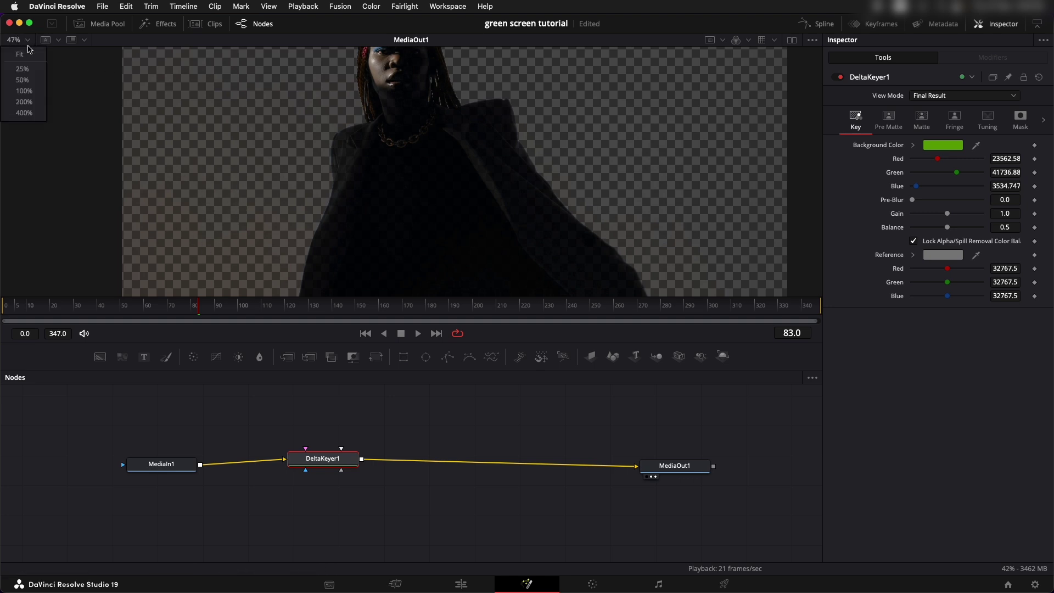
click(19, 53)
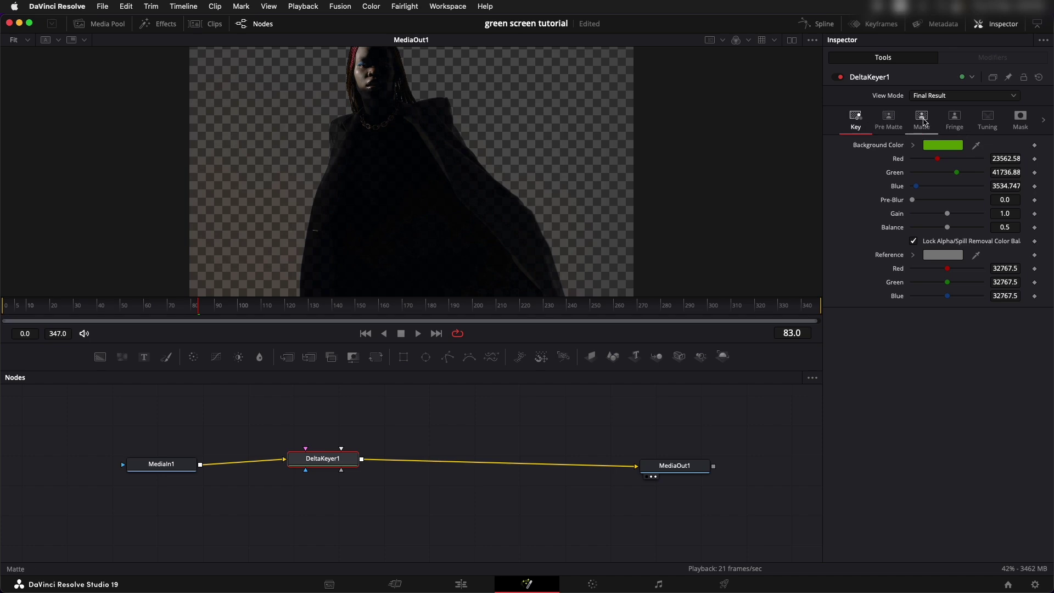
- Switch DeltaKeyer1's View Mode to Matte from its Matte settings
click(925, 126)
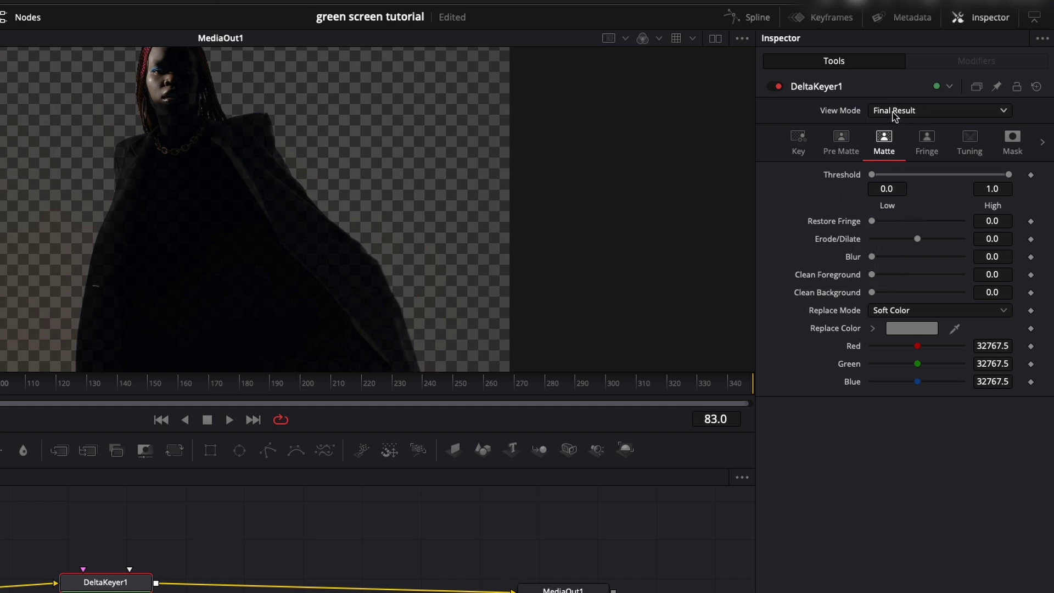
click(897, 111)
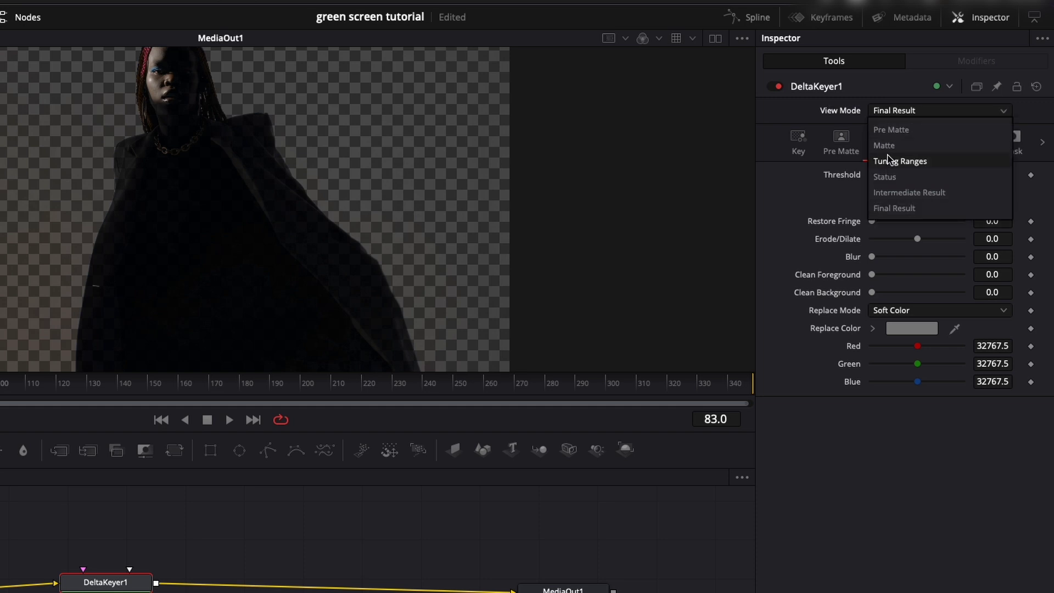
click(885, 145)
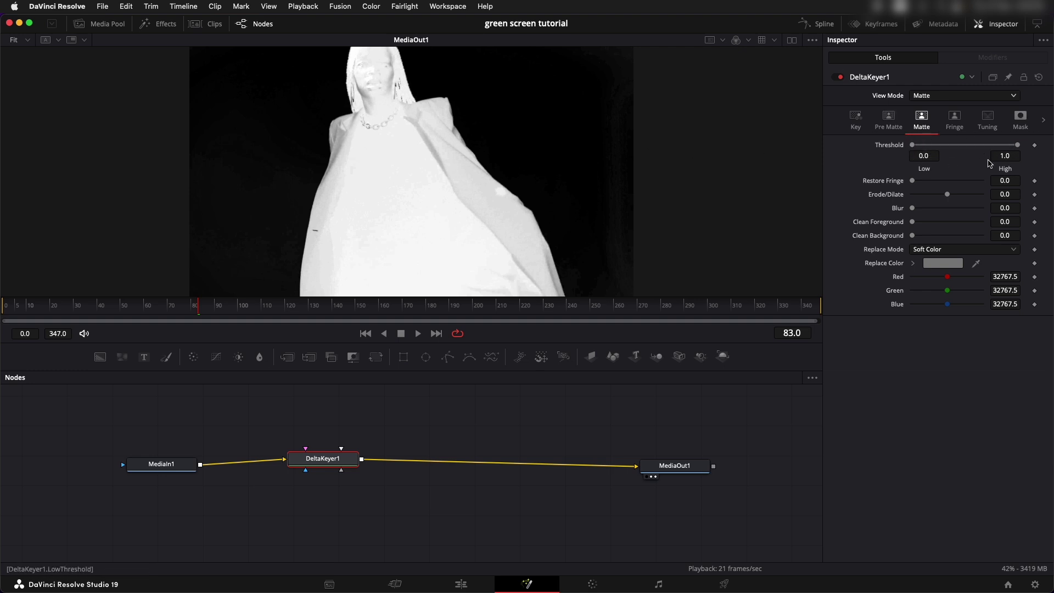
- Set the matte threshold to 0.178 low and 0.561 high, scrubbing to check frames
mouse_move(914, 149)
mouse_down()
mouse_move(932, 146)
mouse_move(895, 147)
mouse_move(931, 147)
mouse_move(905, 149)
mouse_up()
drag(914, 148, 935, 147)
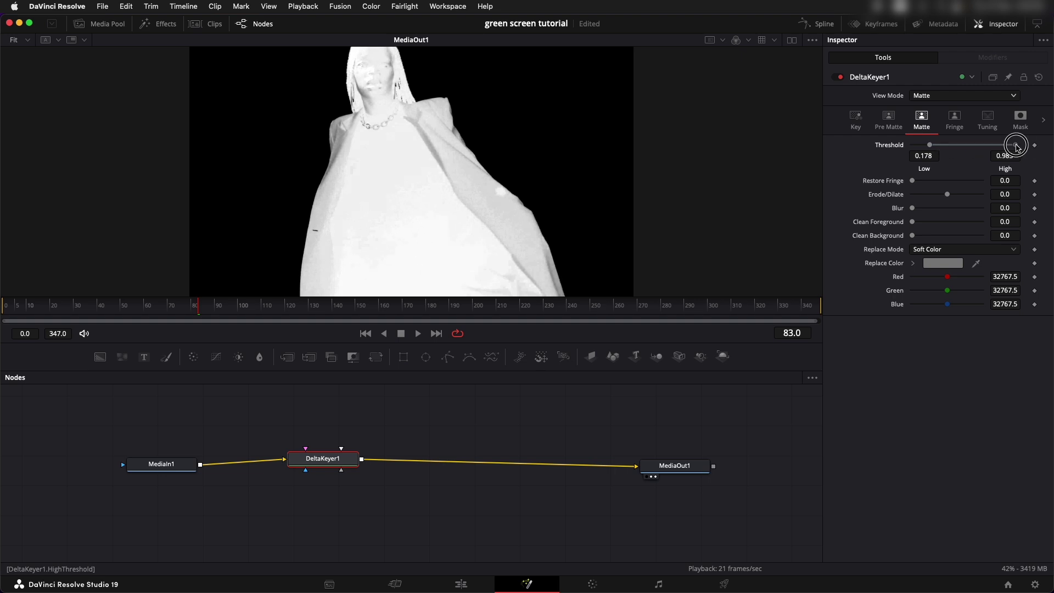
drag(1017, 146, 981, 150)
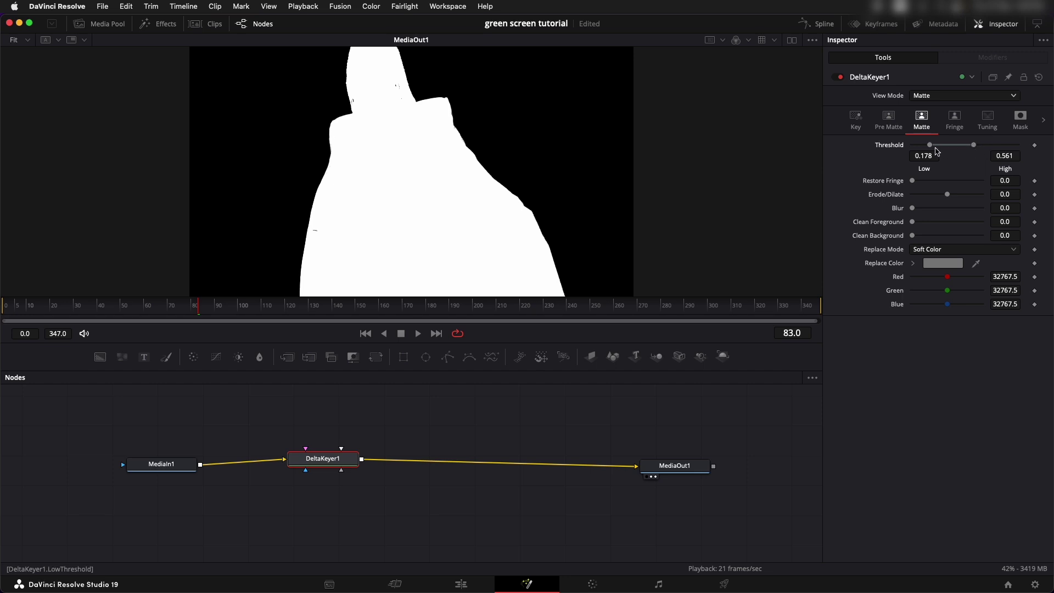
drag(151, 298, 819, 319)
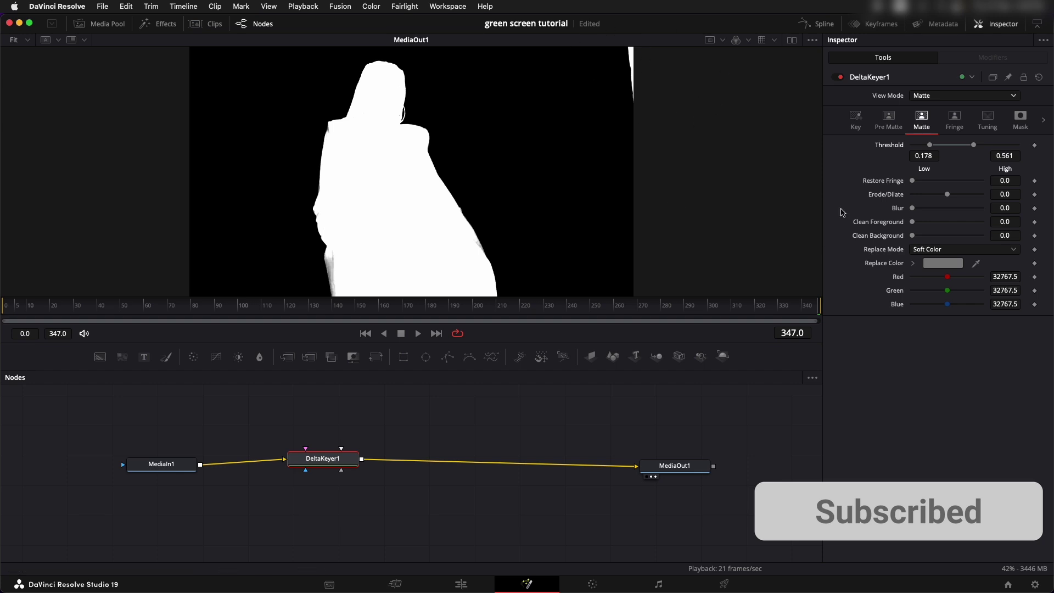
- Review the Final Result across the clip, then return to Matte view
click(934, 98)
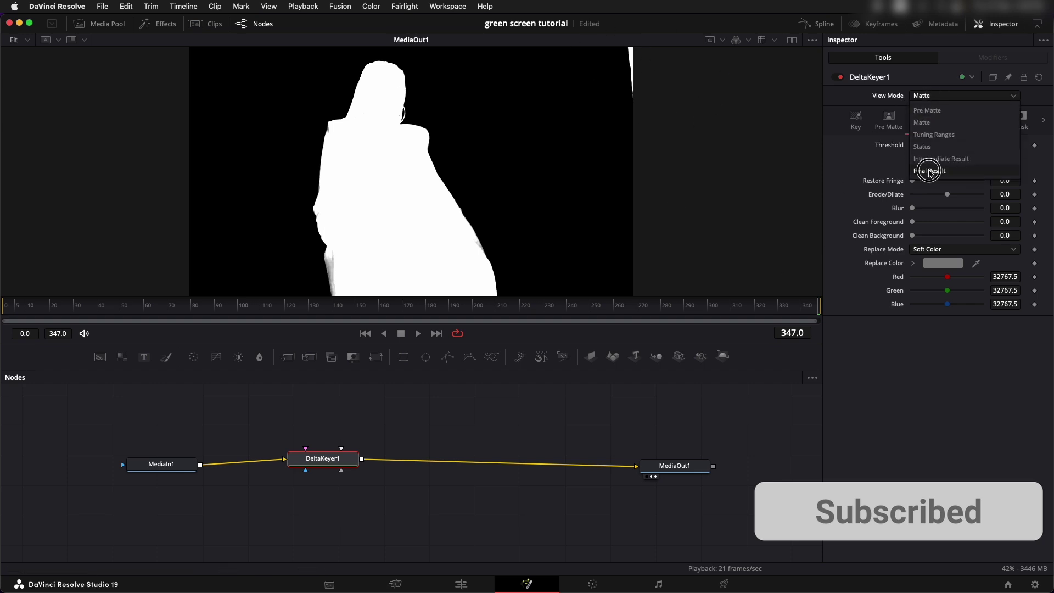
click(929, 171)
drag(721, 308, 806, 308)
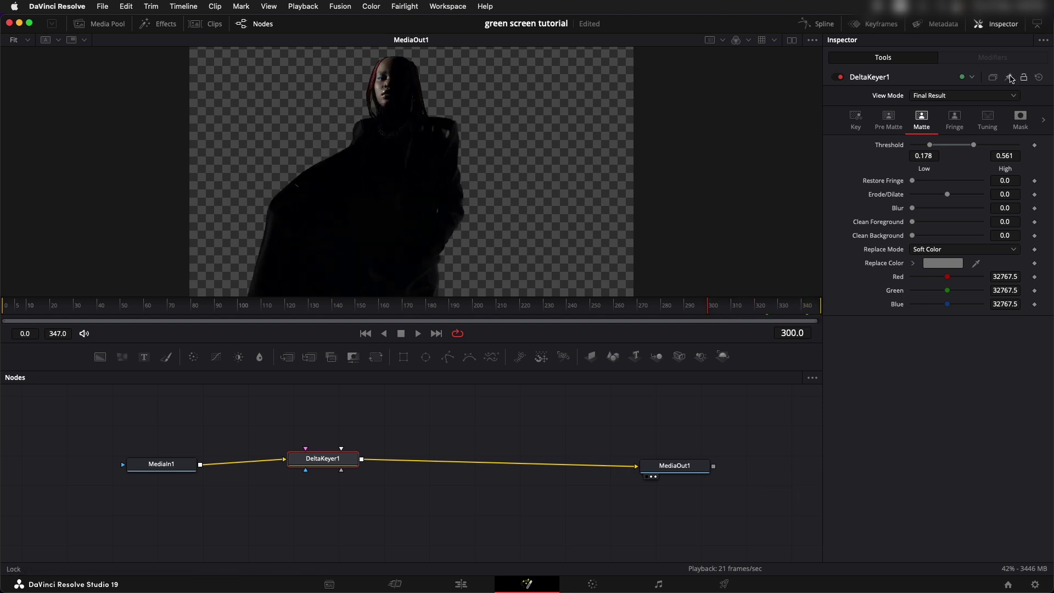
click(957, 97)
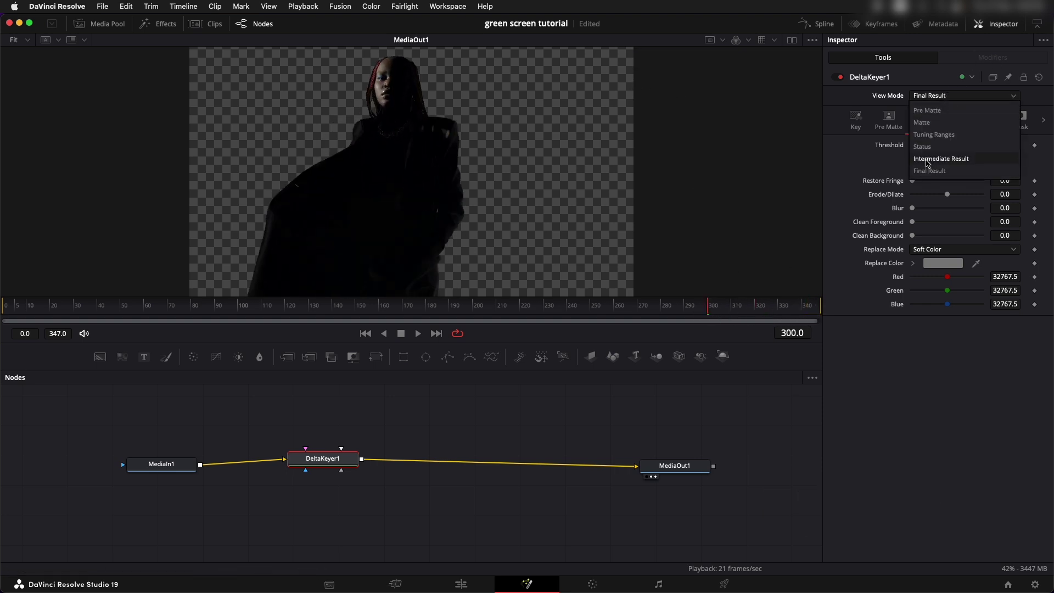
click(927, 125)
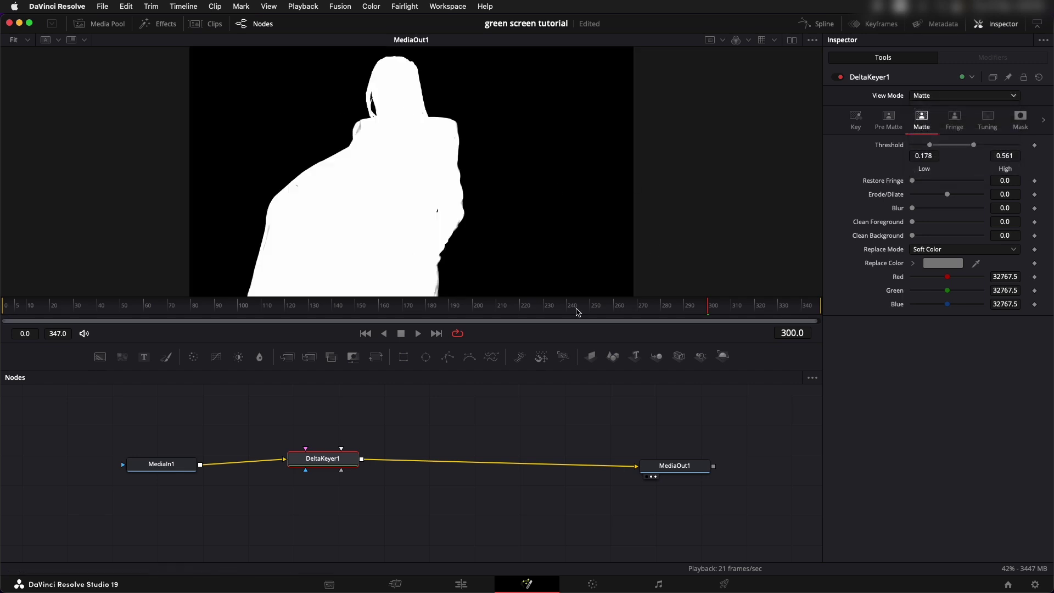
- Lower the high threshold stepwise to 0.306, checking the matte on several frames
click(974, 147)
drag(970, 148, 961, 148)
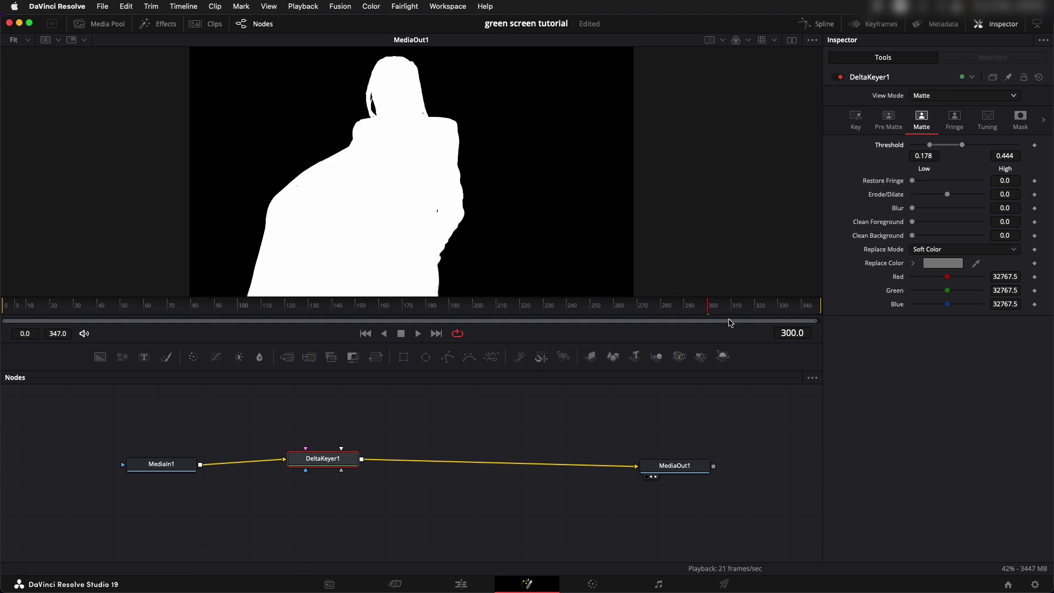
drag(713, 308, 464, 325)
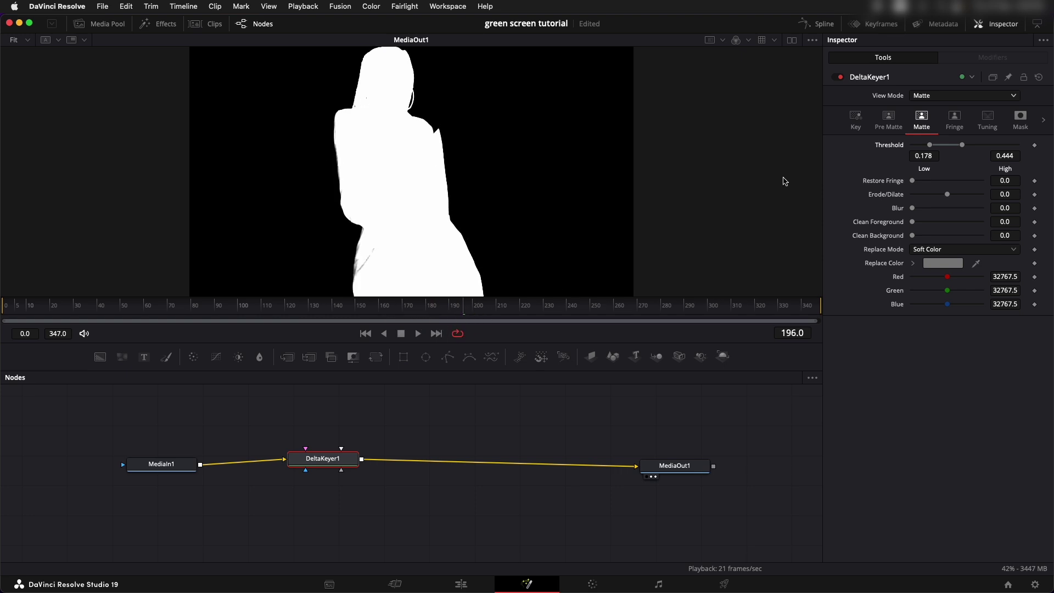
drag(964, 147, 948, 146)
click(461, 311)
click(679, 315)
drag(679, 315, 7, 332)
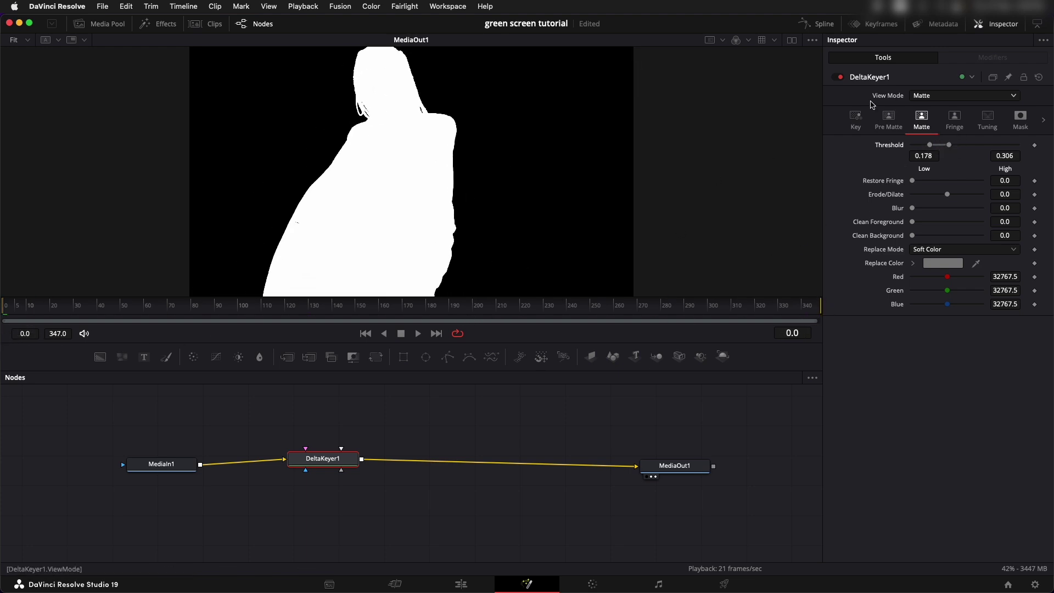
click(972, 94)
- Show the Final Result, preview the key, and reposition DeltaKeyer1 and MediaIn1
click(951, 171)
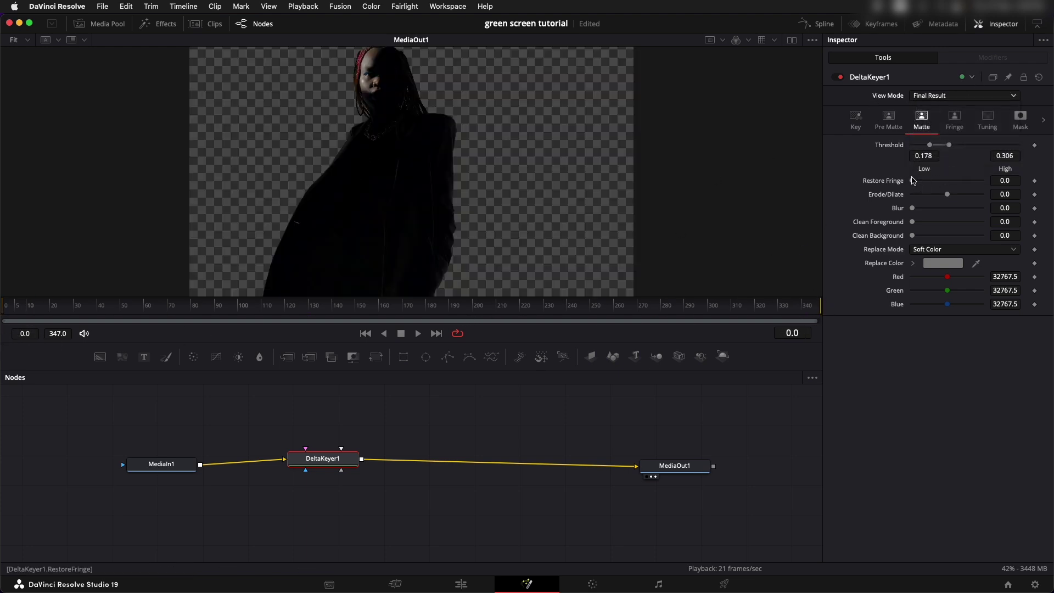
drag(255, 308, 167, 327)
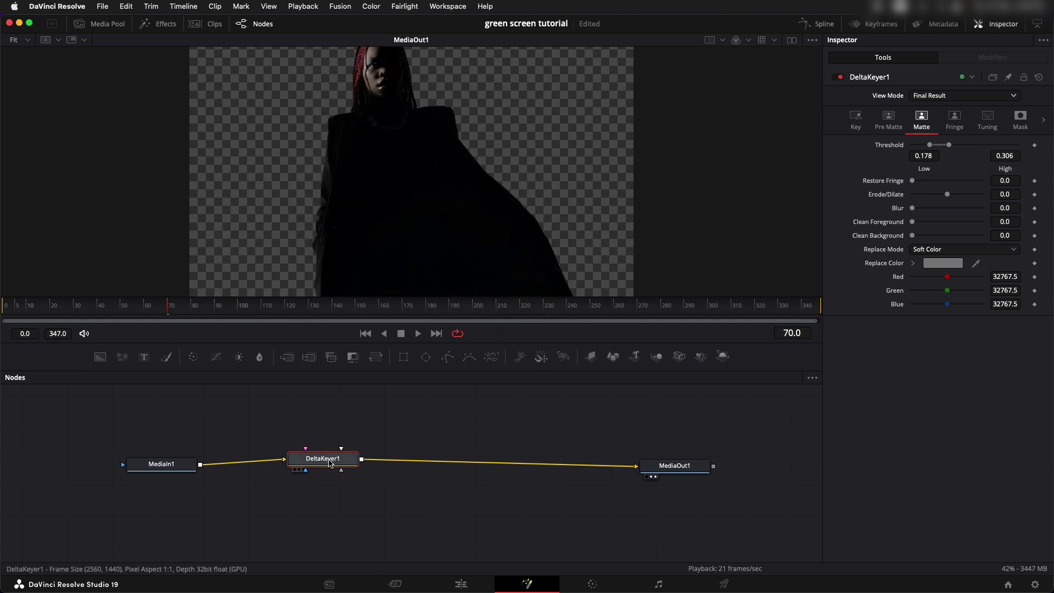
drag(307, 460, 337, 463)
drag(169, 467, 201, 457)
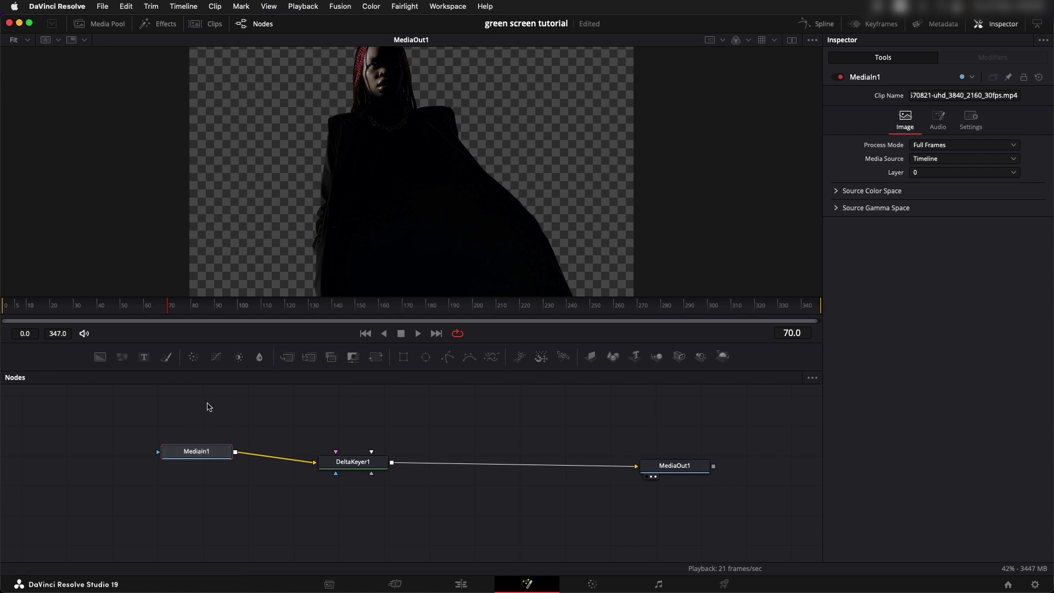
- Stack MediaIn1 above DeltaKeyer1 and merge a Background node with the keyer via Merge1 into MediaOut1
drag(187, 456, 357, 411)
drag(352, 463, 397, 451)
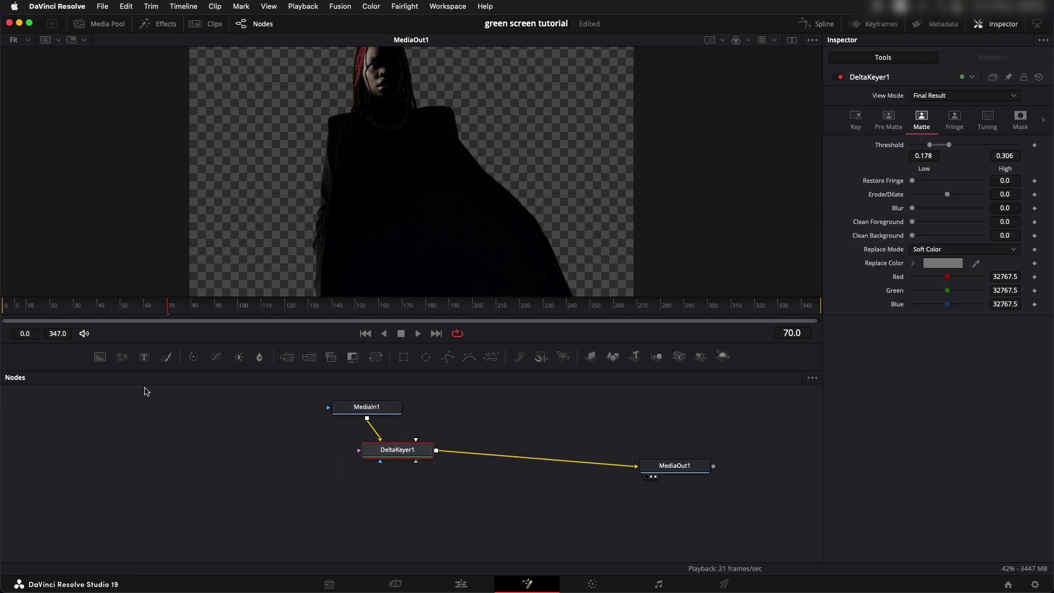
drag(100, 357, 137, 469)
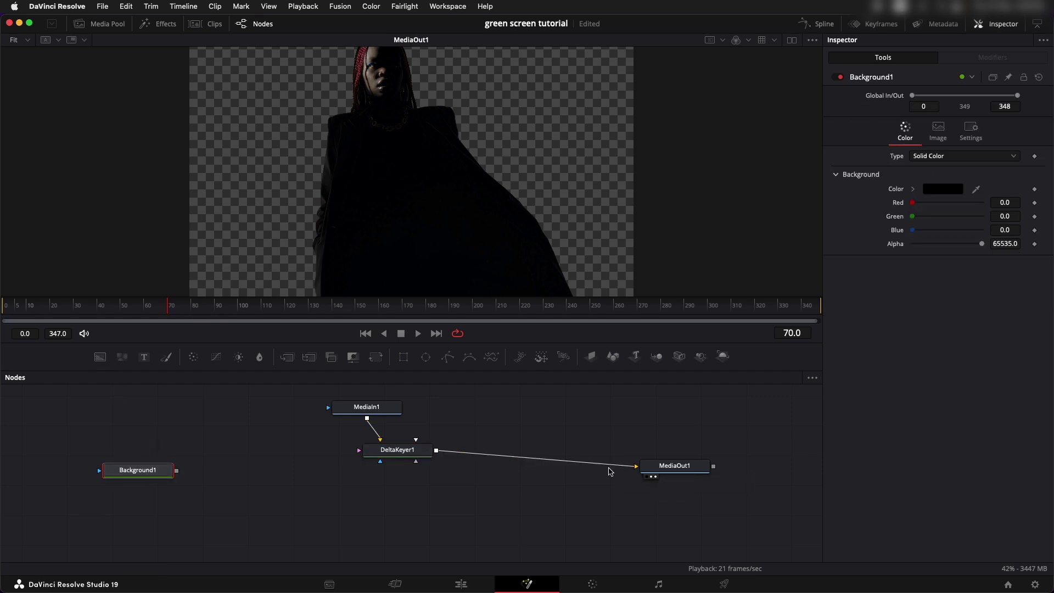
drag(616, 471, 660, 468)
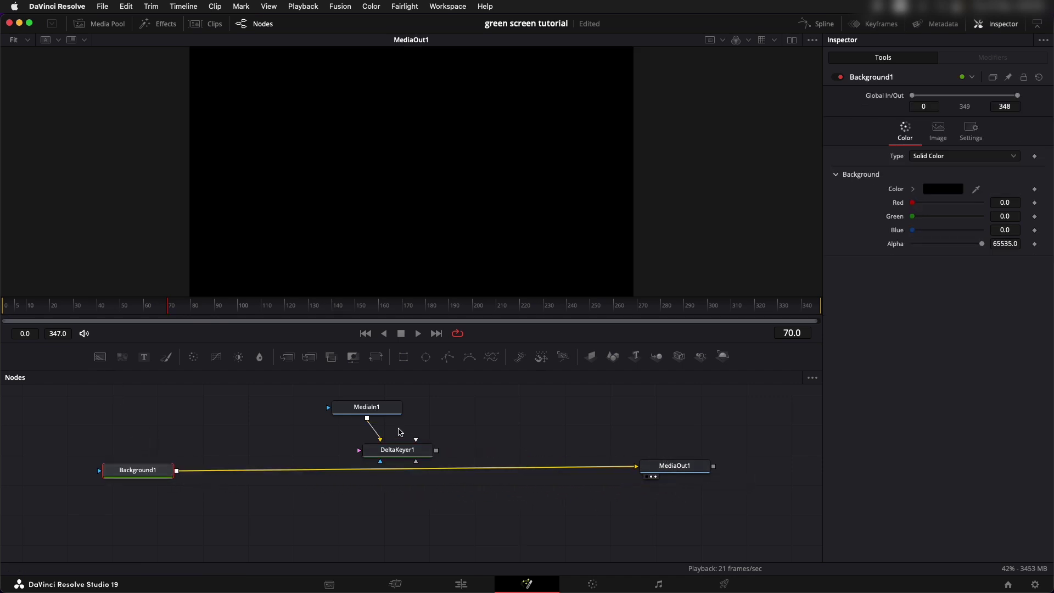
drag(398, 450, 372, 407)
drag(375, 442, 177, 470)
drag(378, 476, 389, 480)
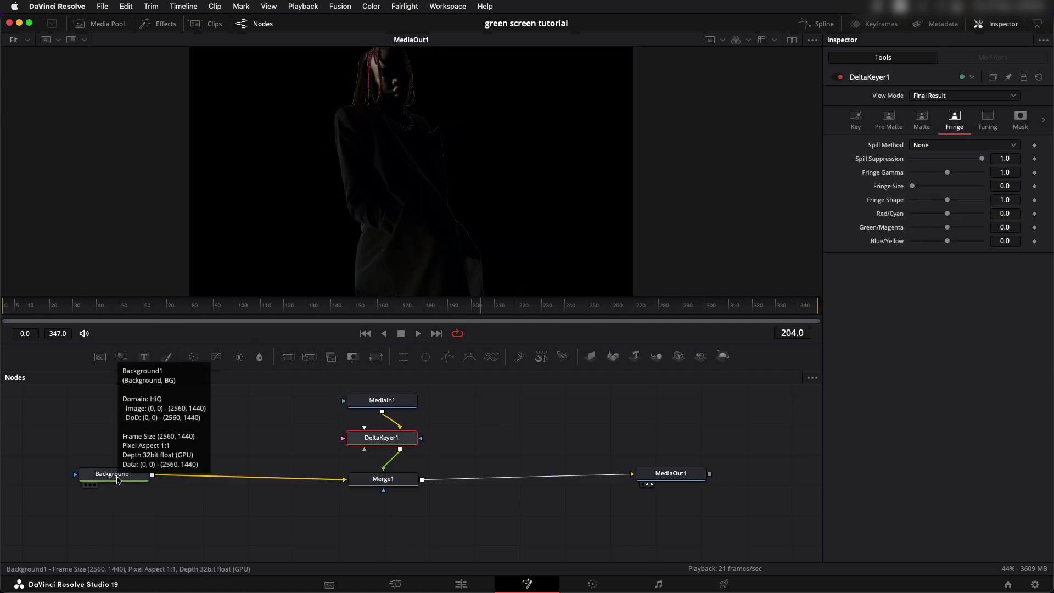
- Set Background1's Alpha to 0, then trial the Dark Clouds clip on V1 and delete it
click(117, 479)
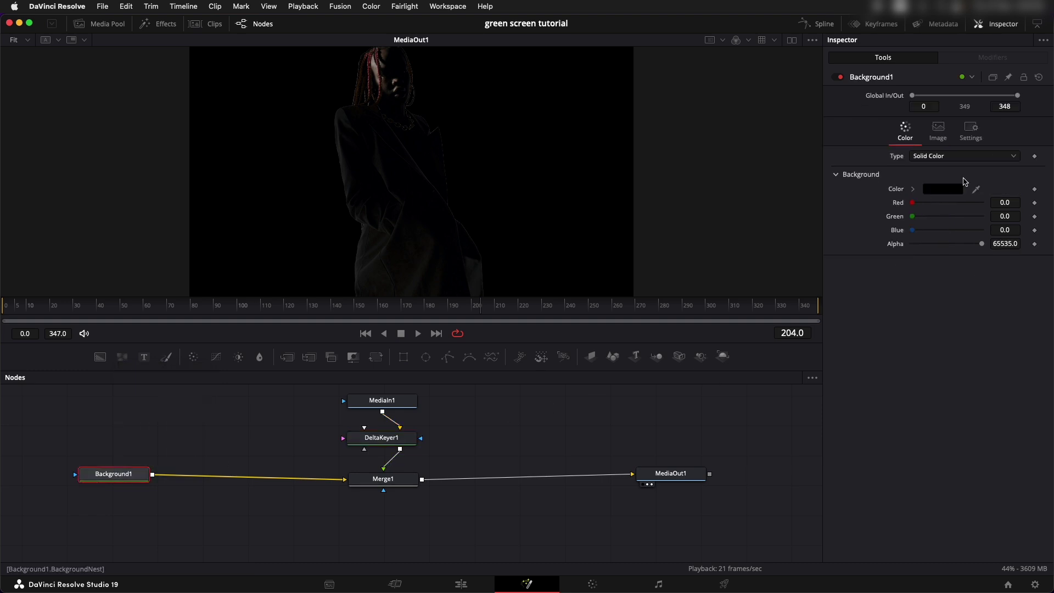
drag(980, 246, 799, 248)
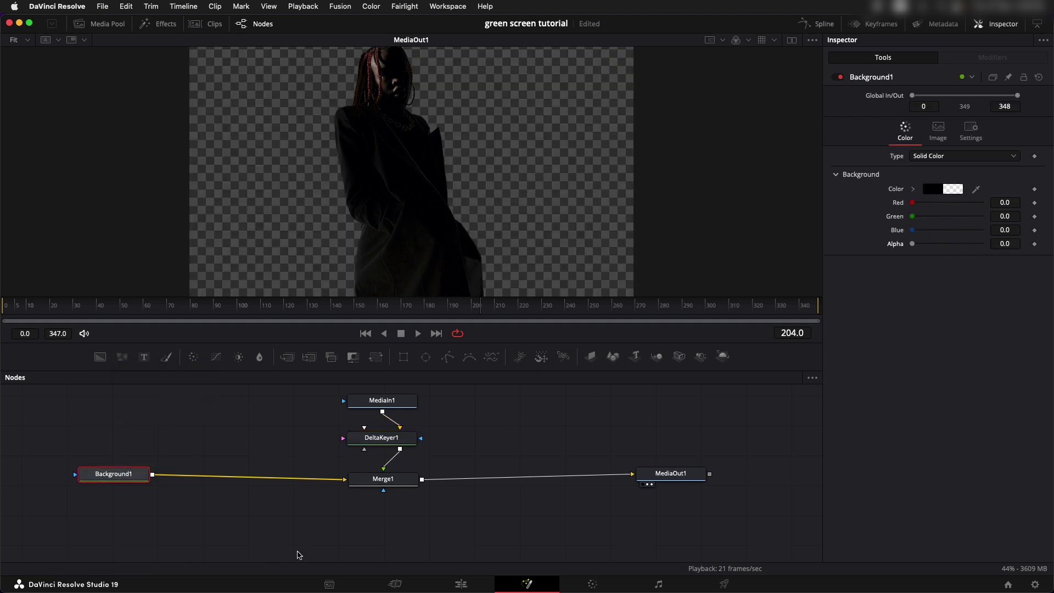
click(460, 585)
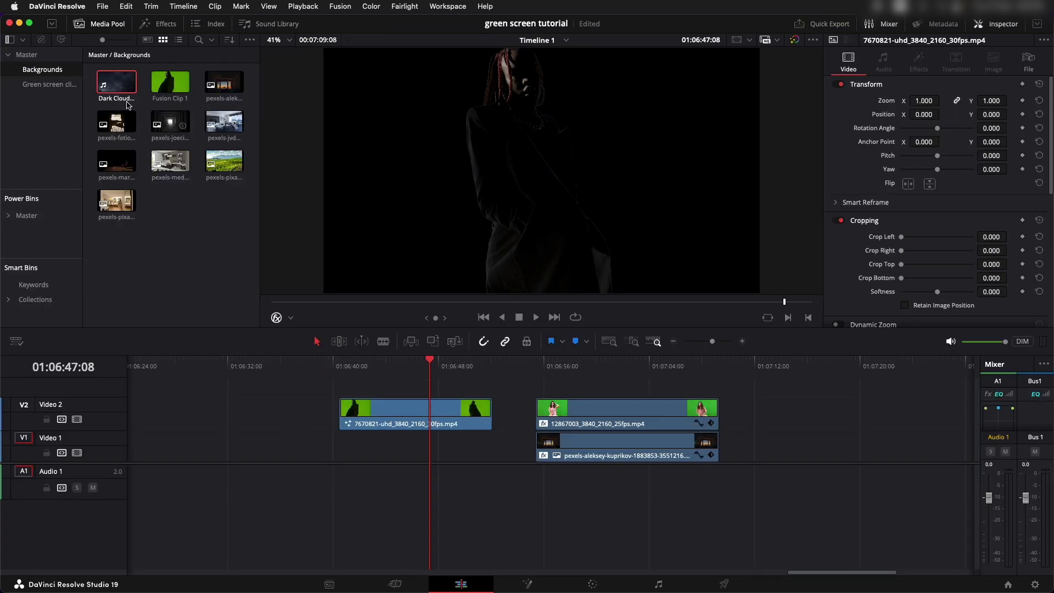
drag(128, 105, 346, 447)
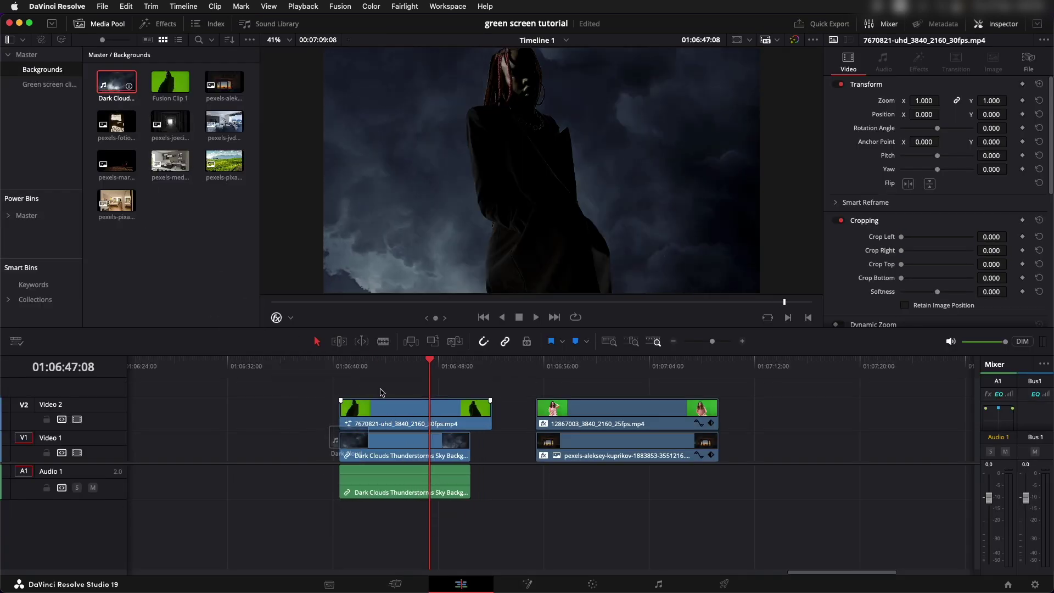
mouse_move(387, 365)
mouse_down()
mouse_move(355, 369)
mouse_move(377, 367)
mouse_up()
click(388, 446)
key(BackSpace)
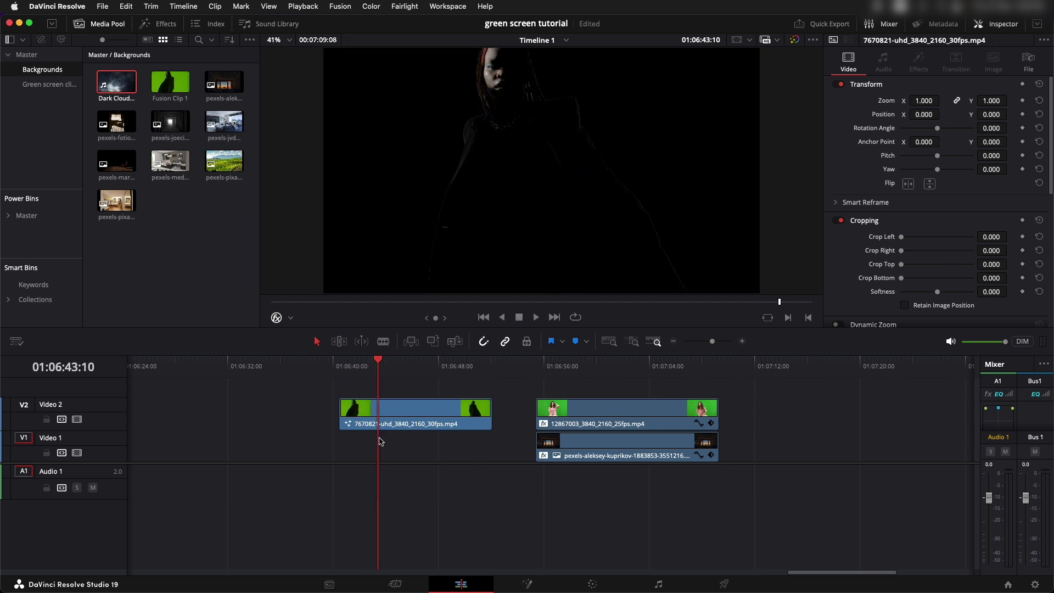
- Back in Fusion, move all five nodes down-left and shift MediaIn1 and DeltaKeyer1 up-right
click(527, 585)
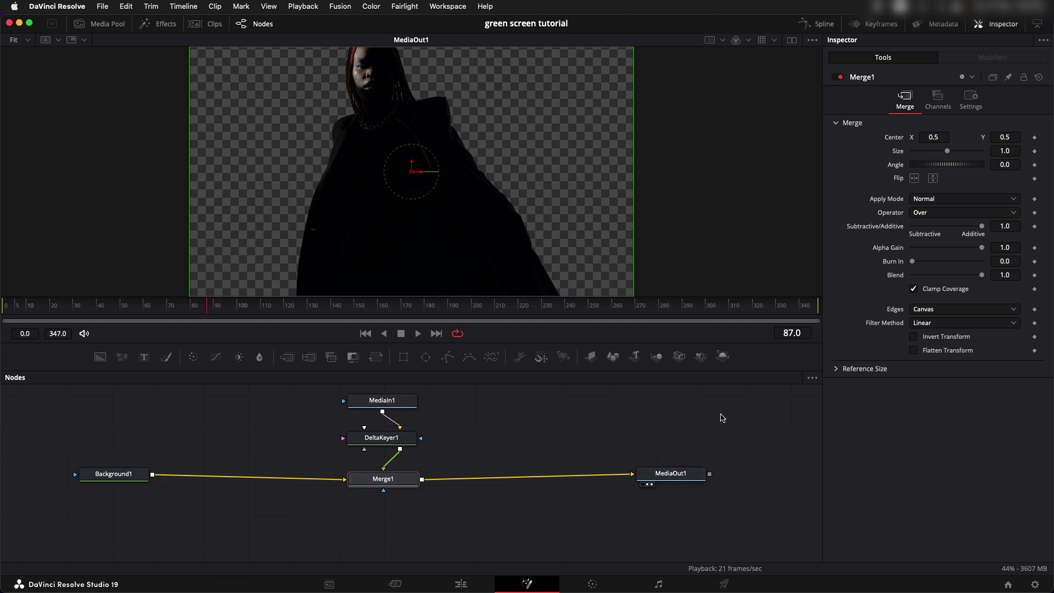
drag(712, 414, 107, 519)
drag(682, 402, 82, 527)
drag(125, 473, 117, 510)
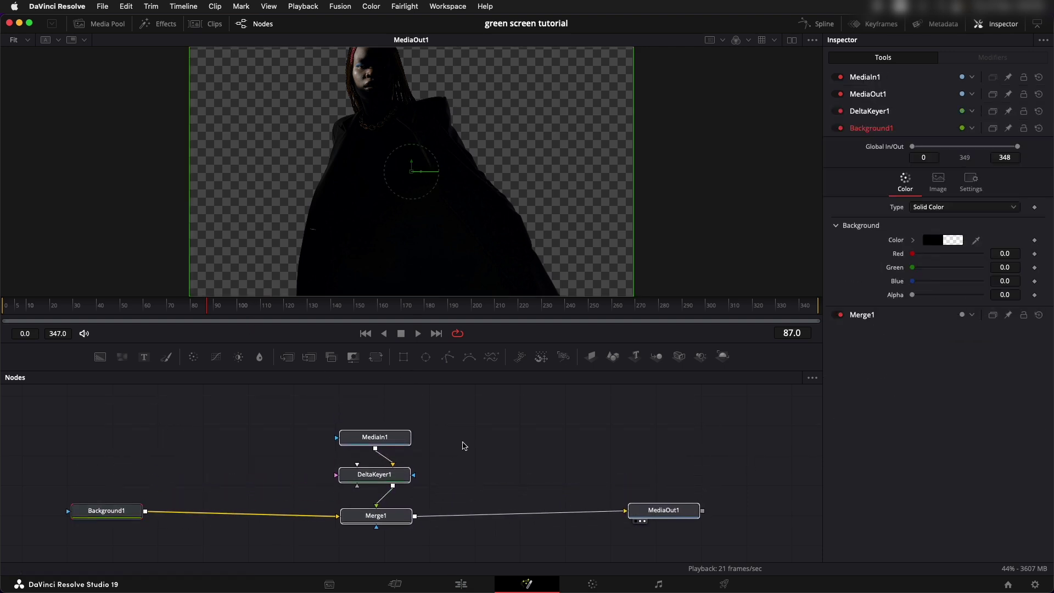
drag(388, 419, 375, 459)
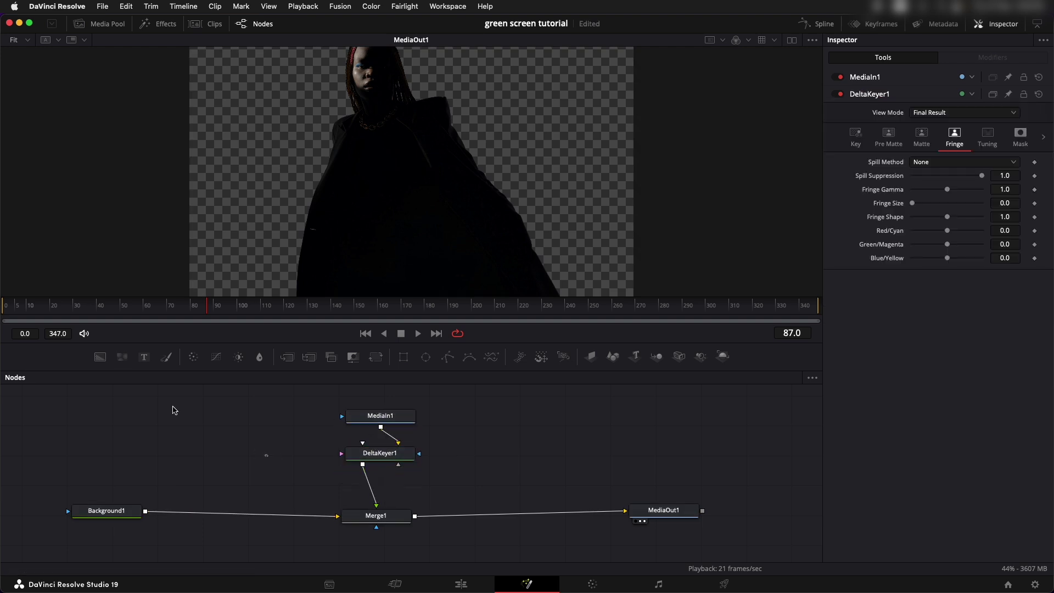
- Bring the corridor photo from the media pool into the graph as MediaIn2
click(103, 24)
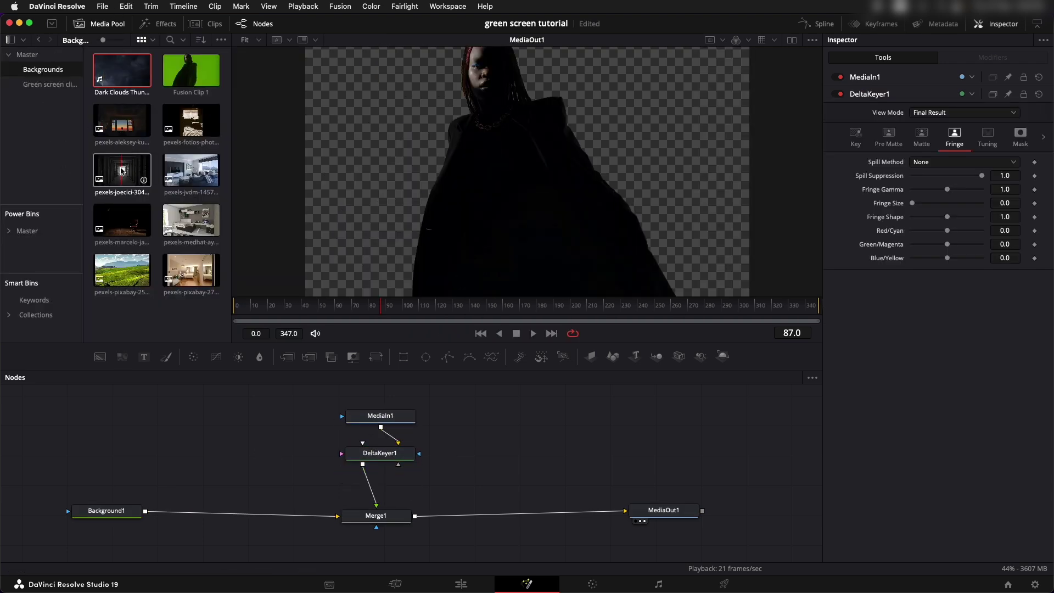
drag(122, 170, 146, 510)
click(106, 511)
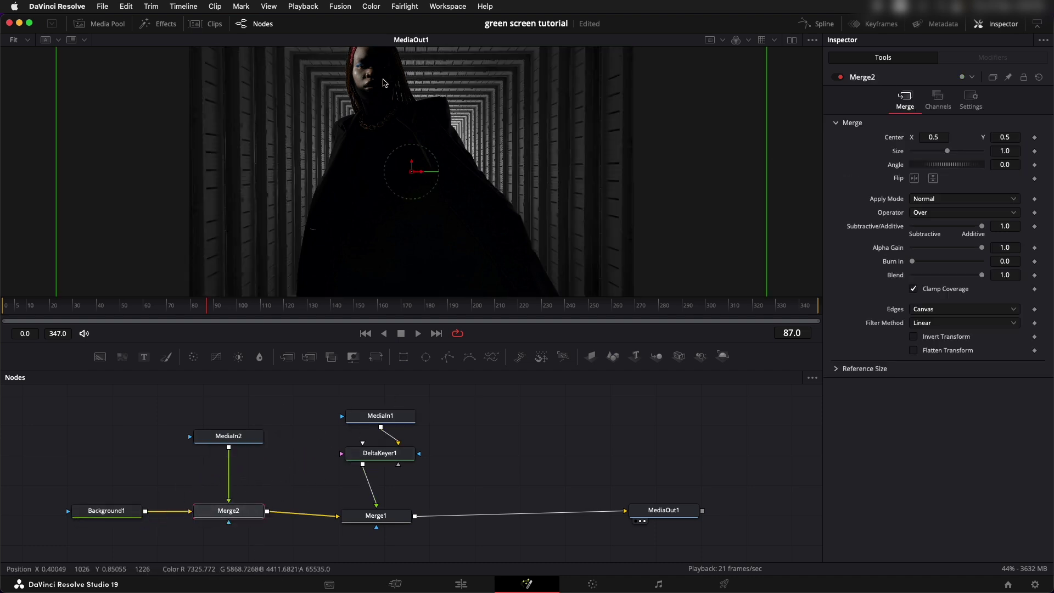
- Insert a Transform node after MediaIn2 and scale the corridor image to size 0.64
drag(226, 437, 226, 420)
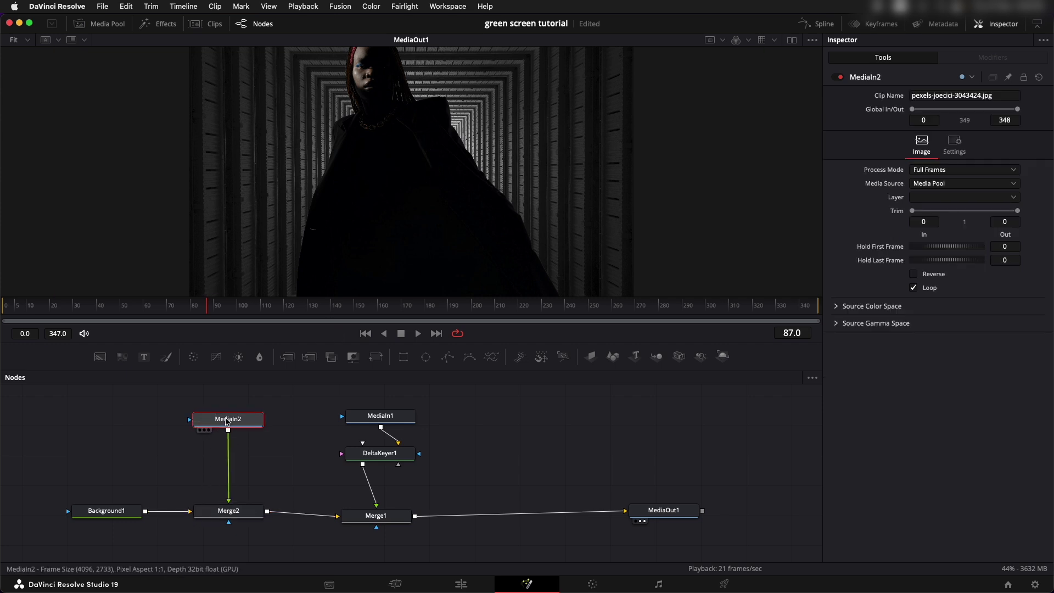
key(shift+space)
text(Transform)
click(606, 399)
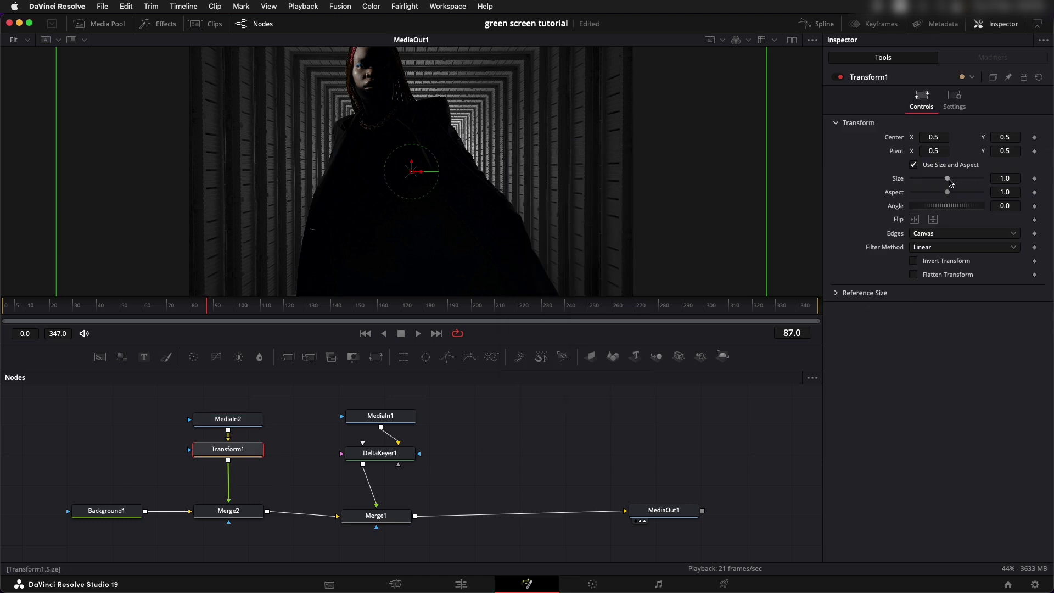
drag(949, 183, 936, 182)
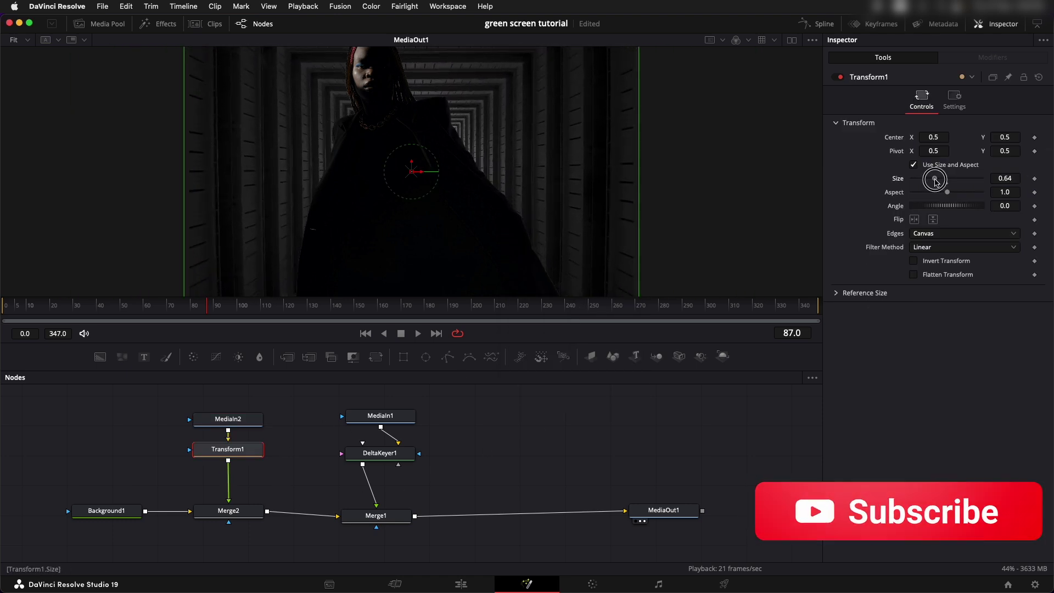
- Preview the composite on later frames, reposition Transform1 and select DeltaKeyer1
drag(272, 305, 499, 302)
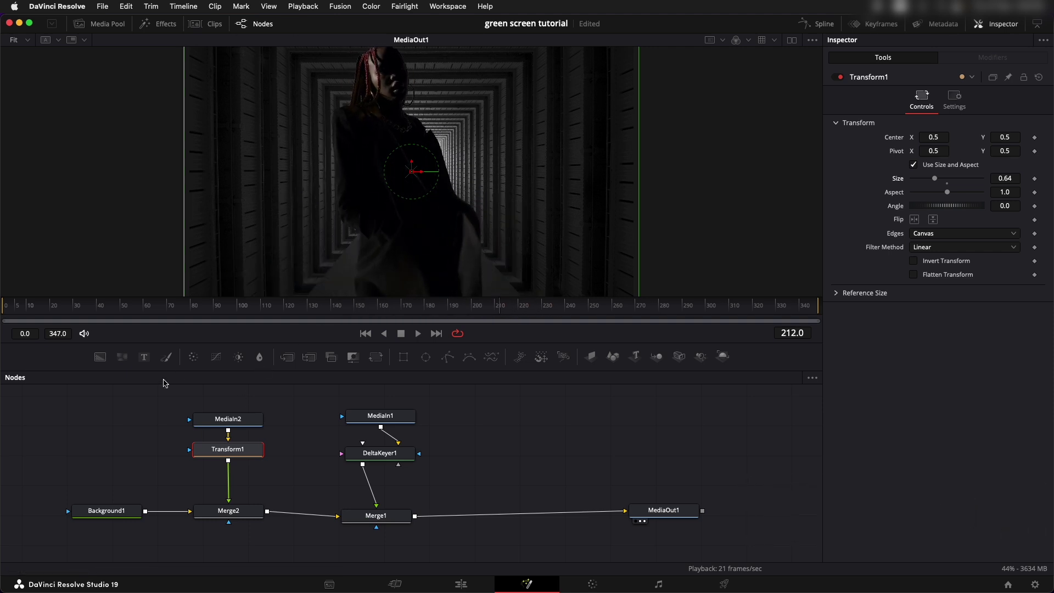
drag(229, 451, 230, 460)
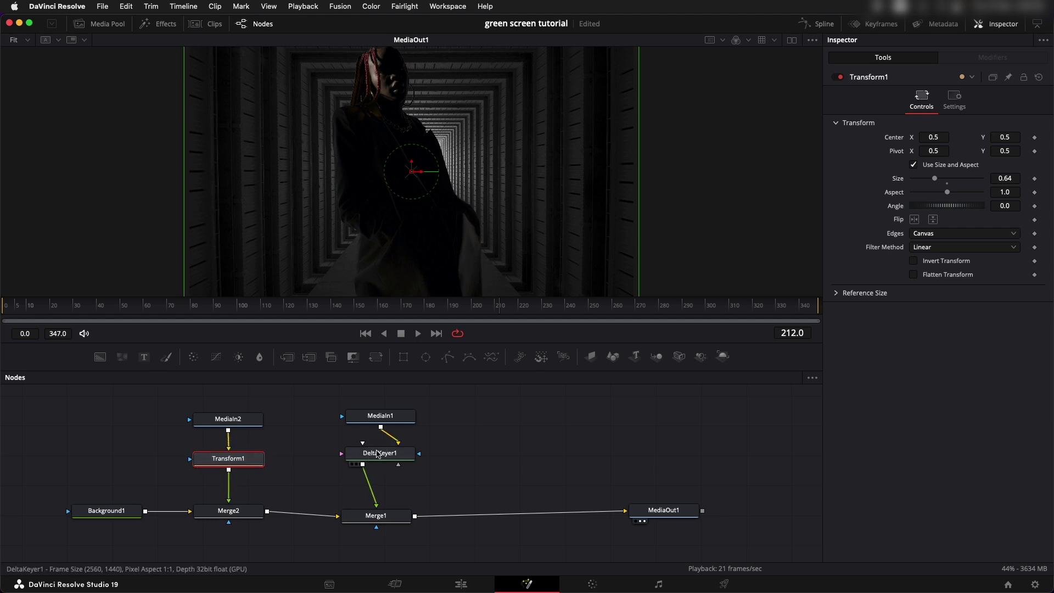
click(377, 454)
- Test DeltaKeyer1's Fringe Gamma, then set its spill method to Well Done
scroll(352, 101, up, 5)
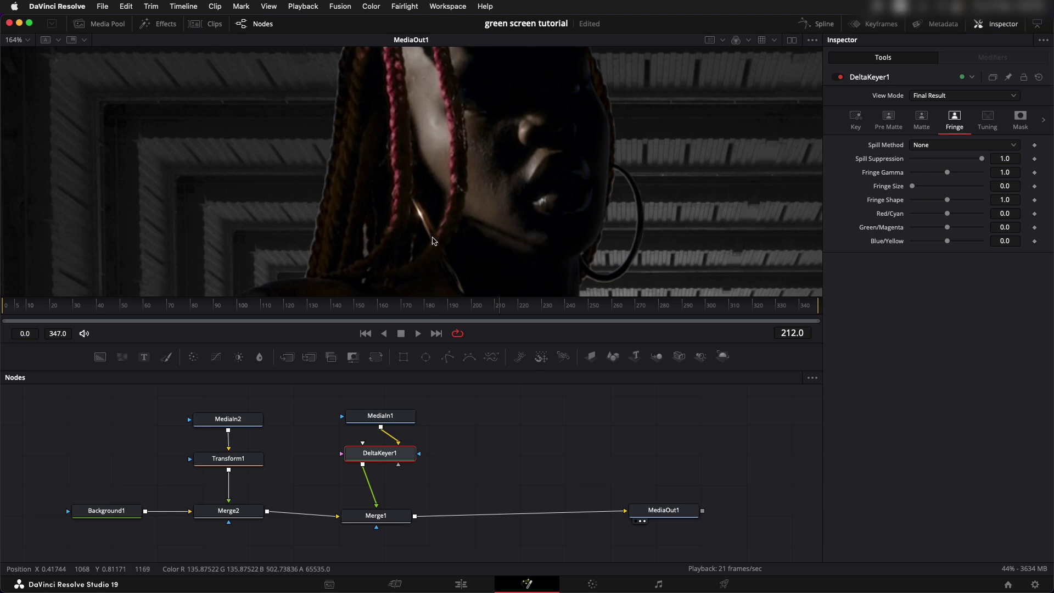
click(248, 460)
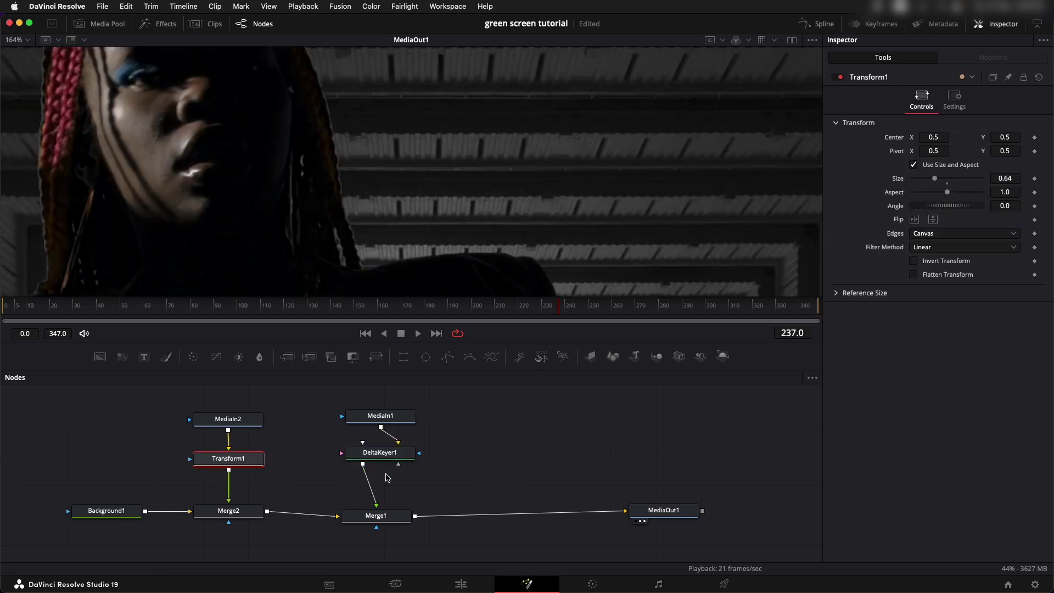
click(382, 457)
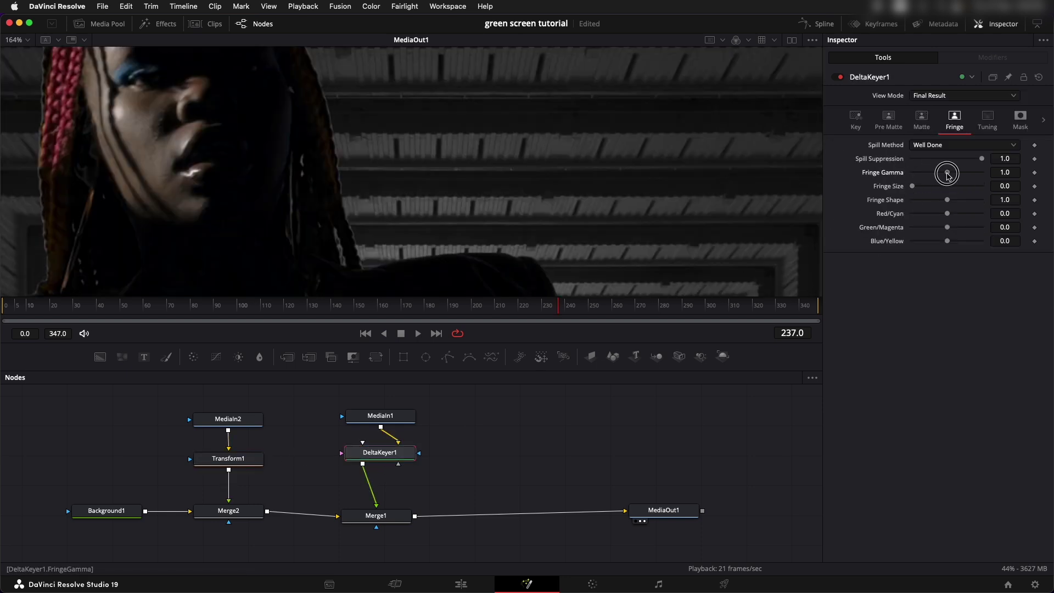
drag(946, 174, 858, 169)
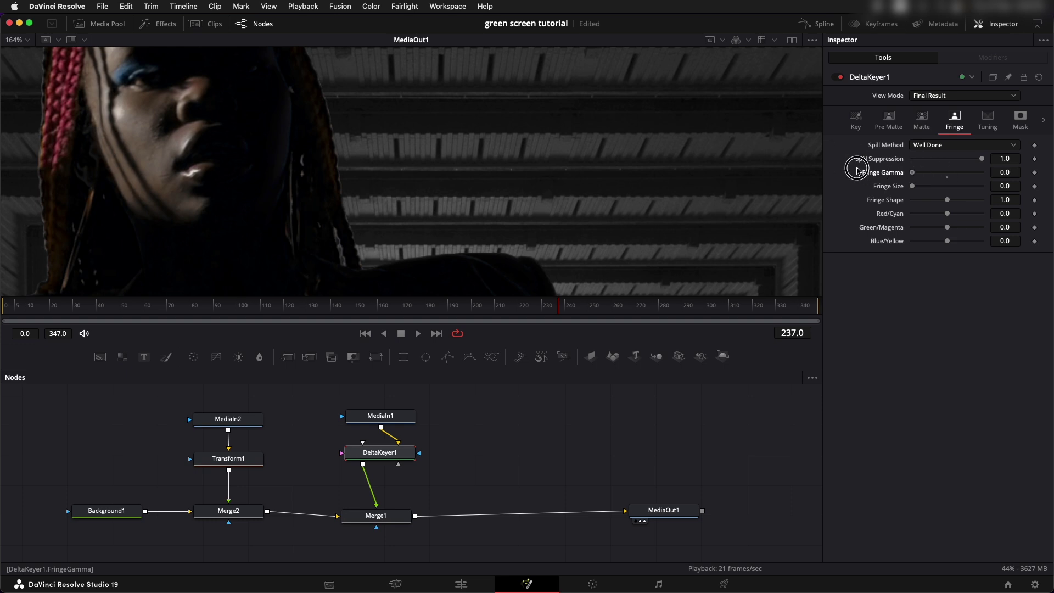
click(958, 148)
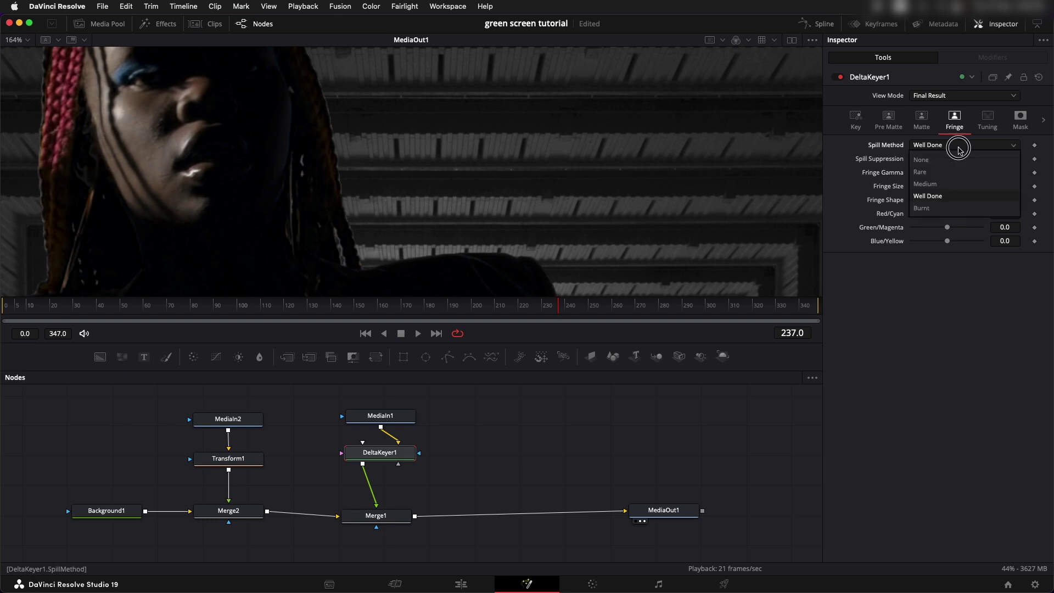
click(954, 197)
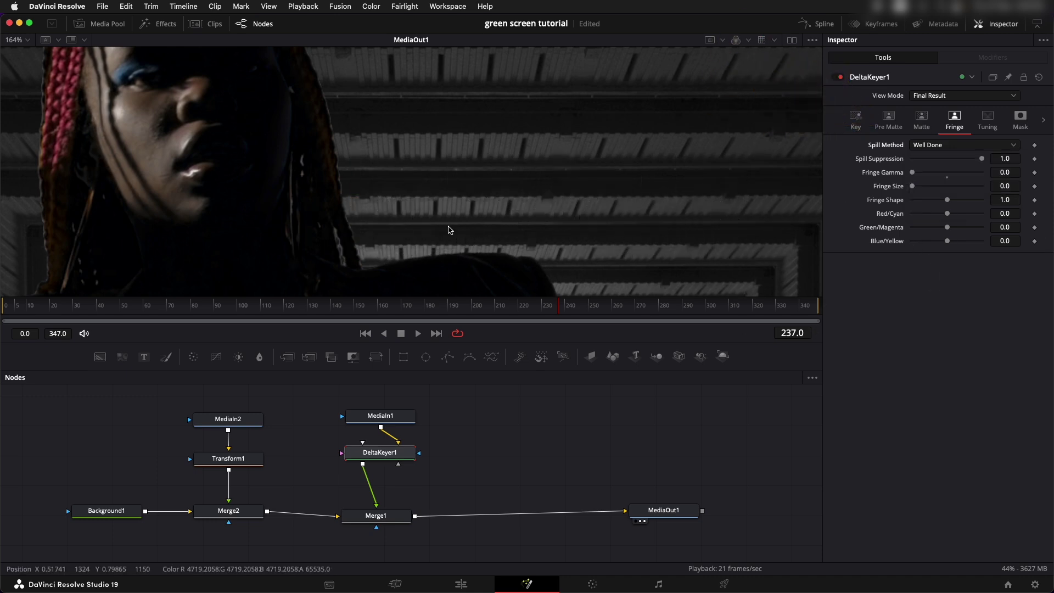
- With MediaIn2 selected, search the tools for 'blur' and pick Lens Blur
key(super+f)
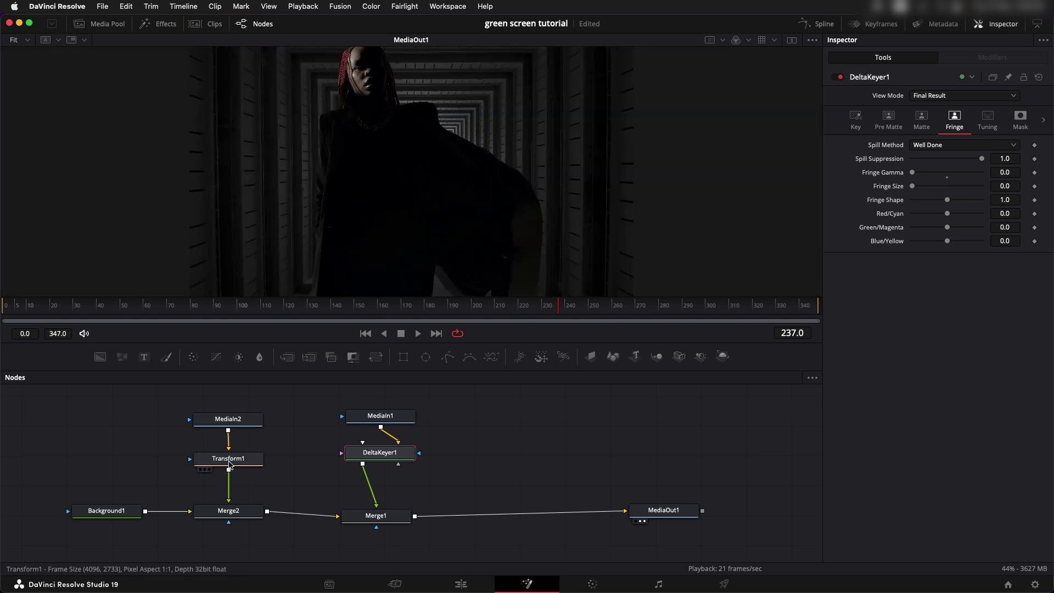
drag(238, 467, 238, 478)
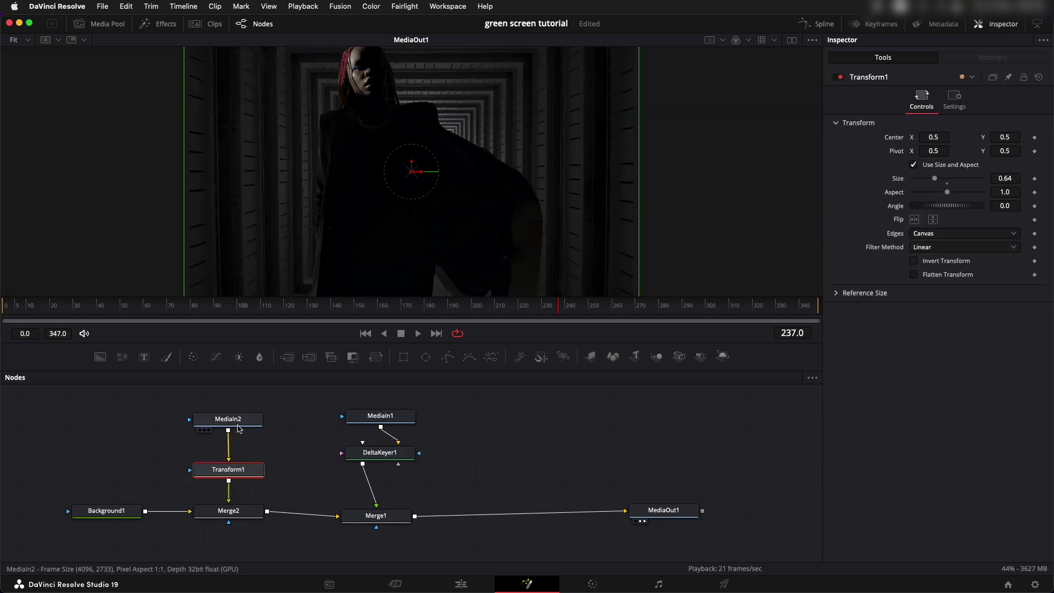
drag(241, 427, 241, 415)
key(shift+space)
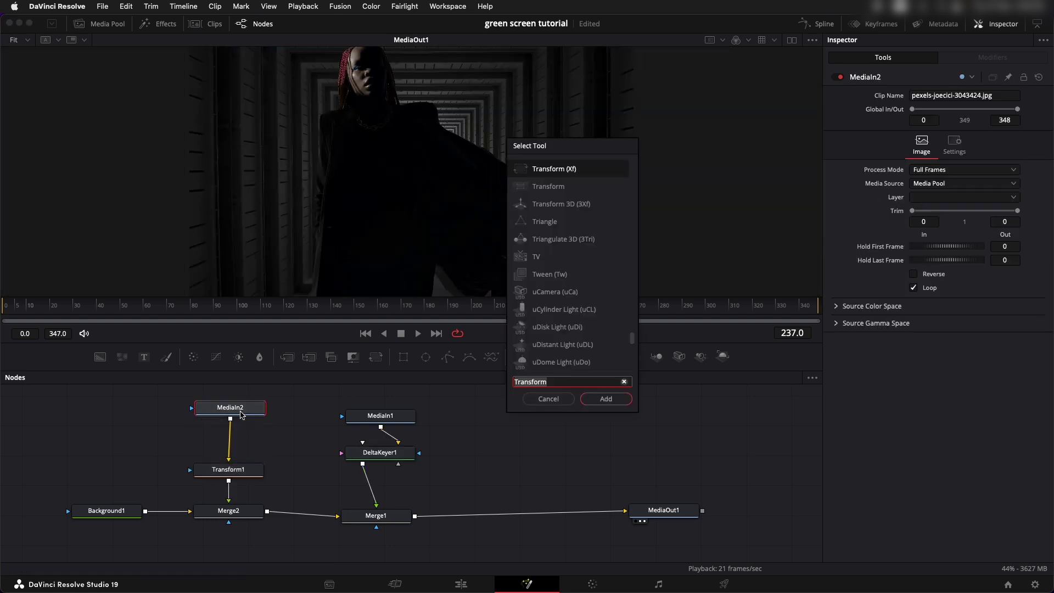
text(blur)
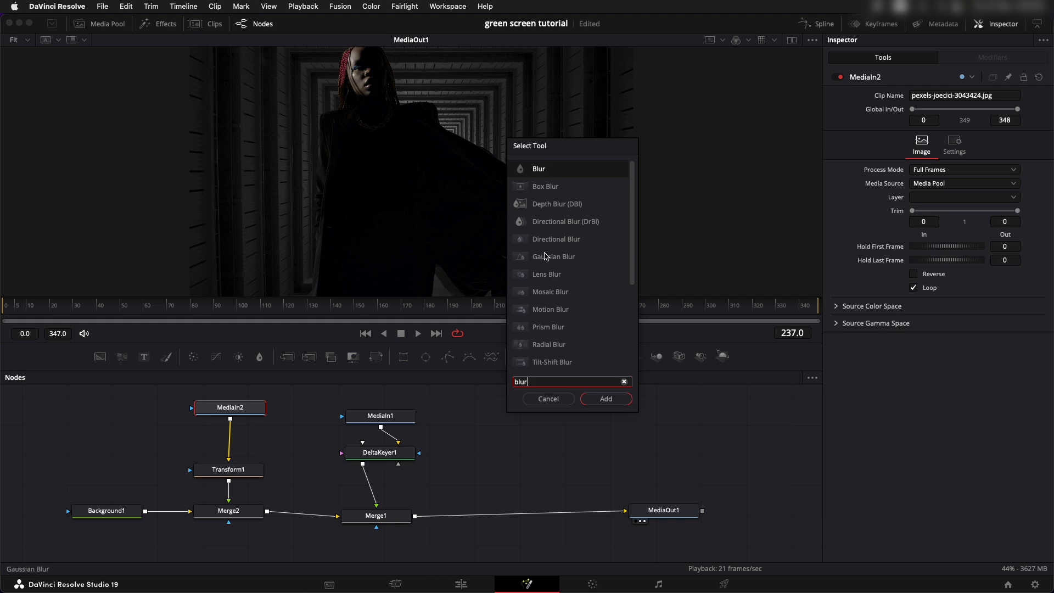
click(552, 276)
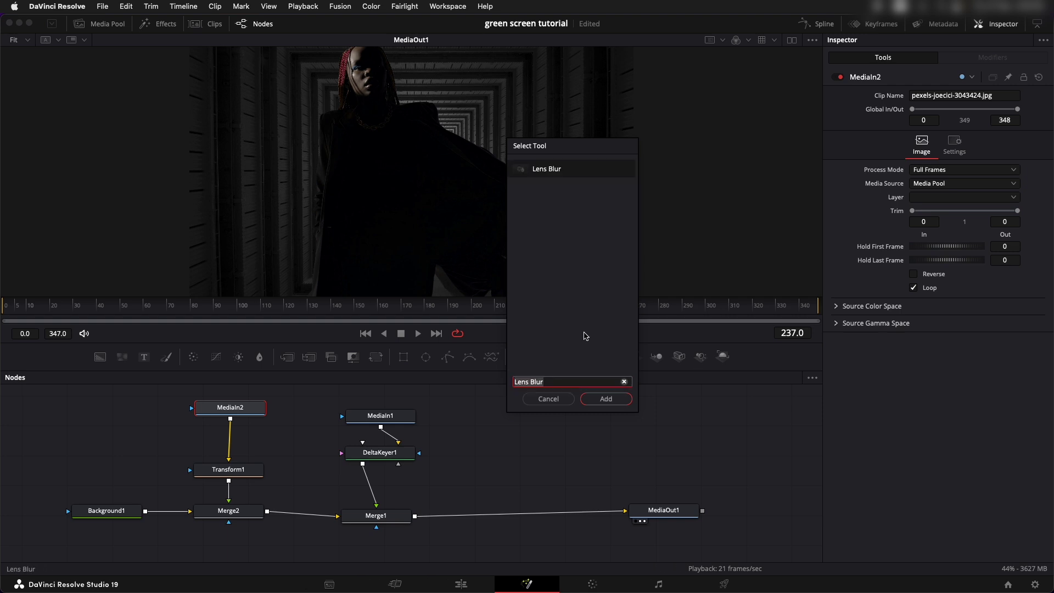
- Insert LensBlur1 after MediaIn2 and lower its Blur Size to about 1.5
click(606, 399)
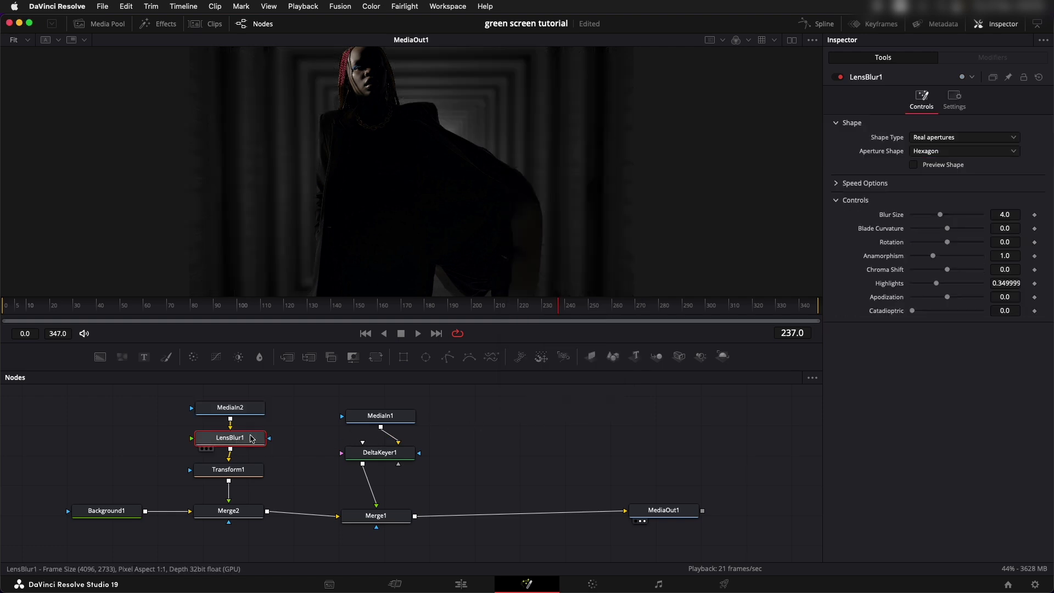
drag(938, 218, 925, 215)
scroll(444, 128, up, 10)
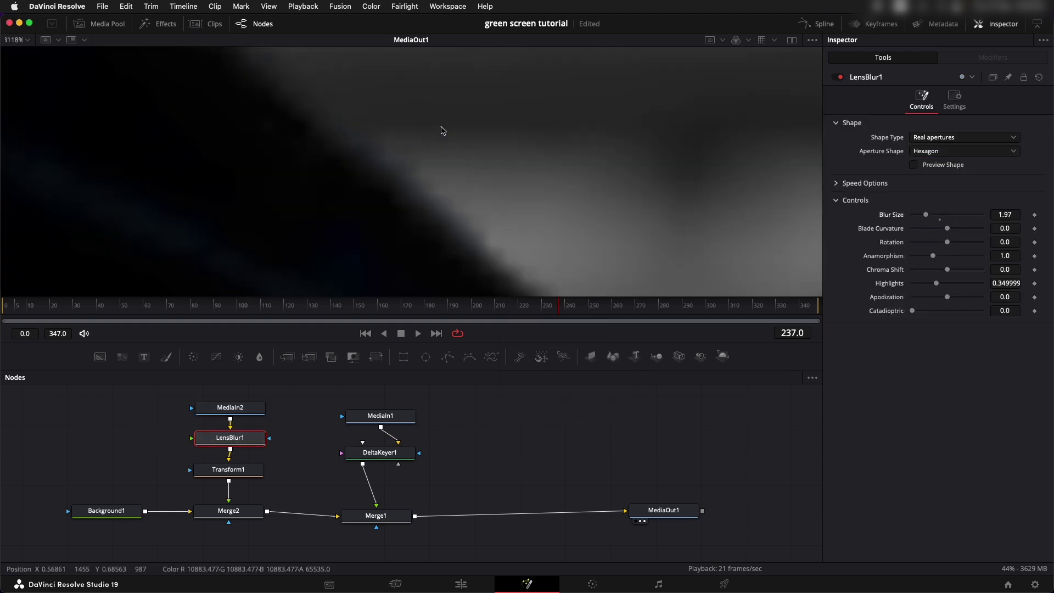
drag(925, 215, 923, 217)
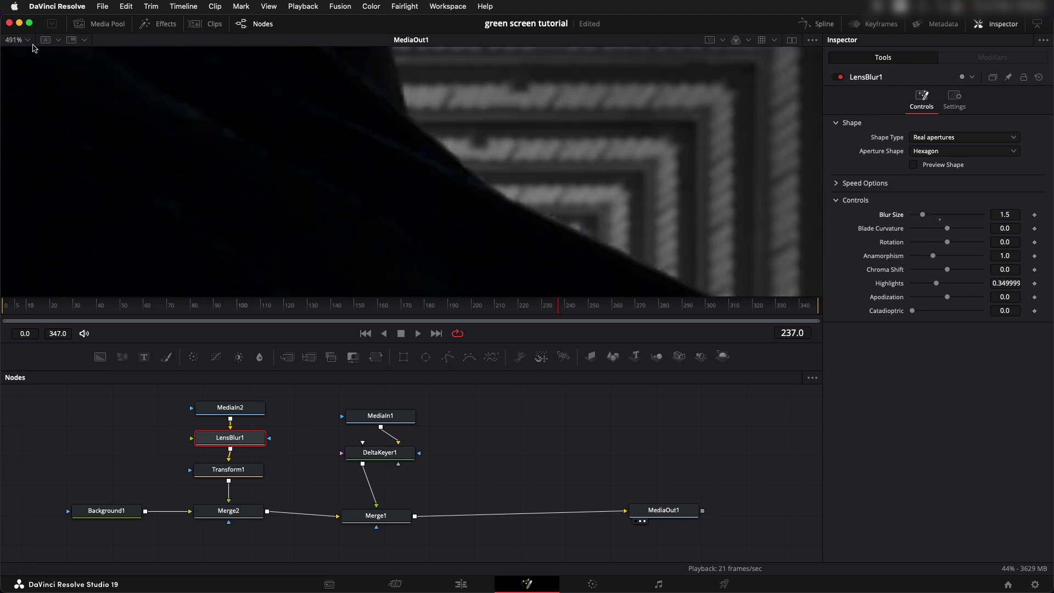
click(27, 47)
click(19, 52)
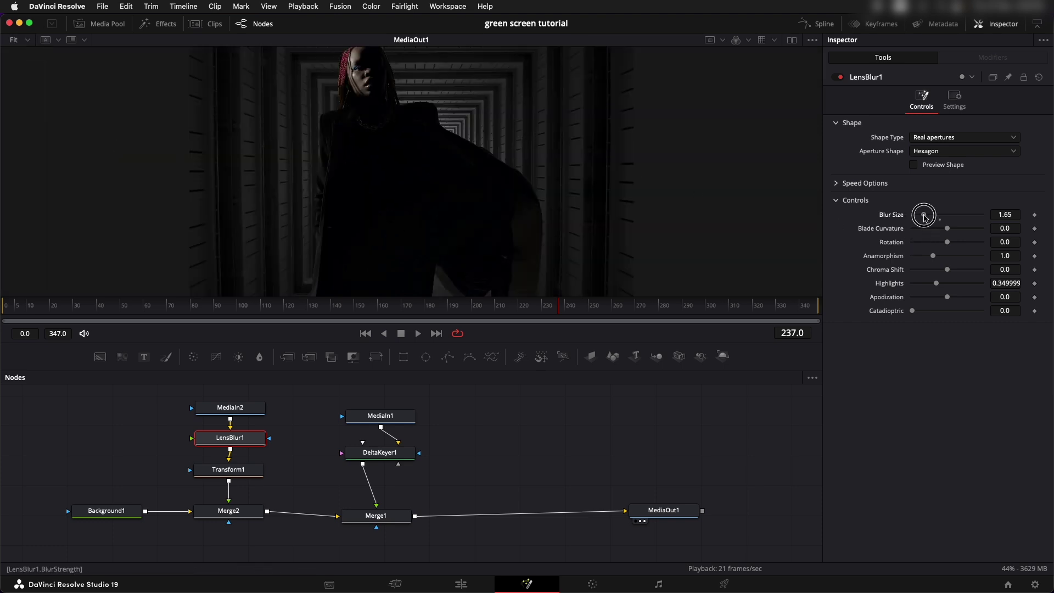
- Settle the Blur Size at 2.76 and check the fitted frame around frame 283
drag(924, 217, 931, 215)
scroll(450, 156, up, 5)
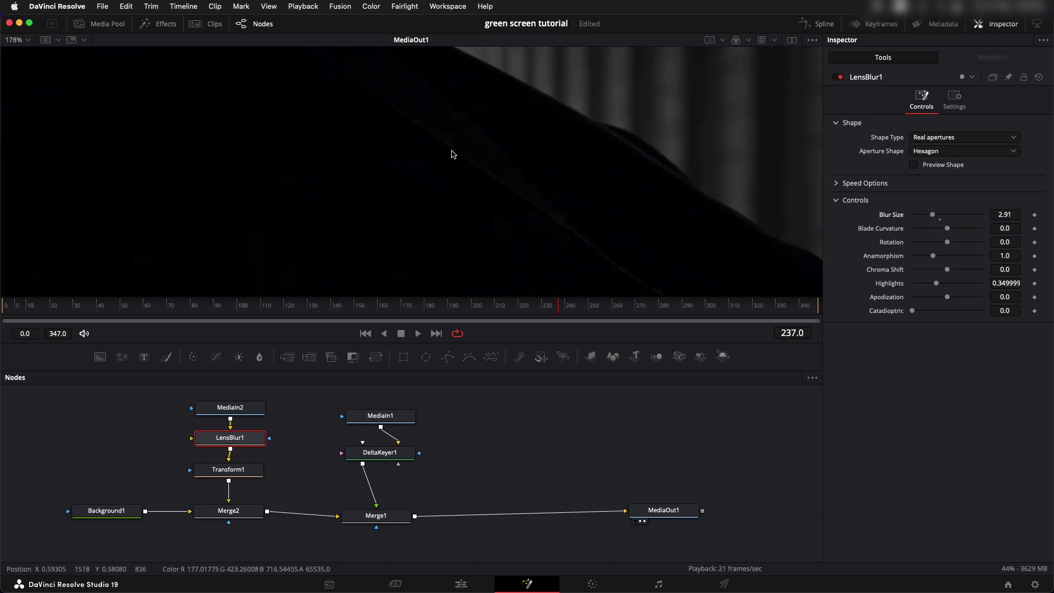
scroll(451, 154, down, 4)
drag(933, 218, 931, 217)
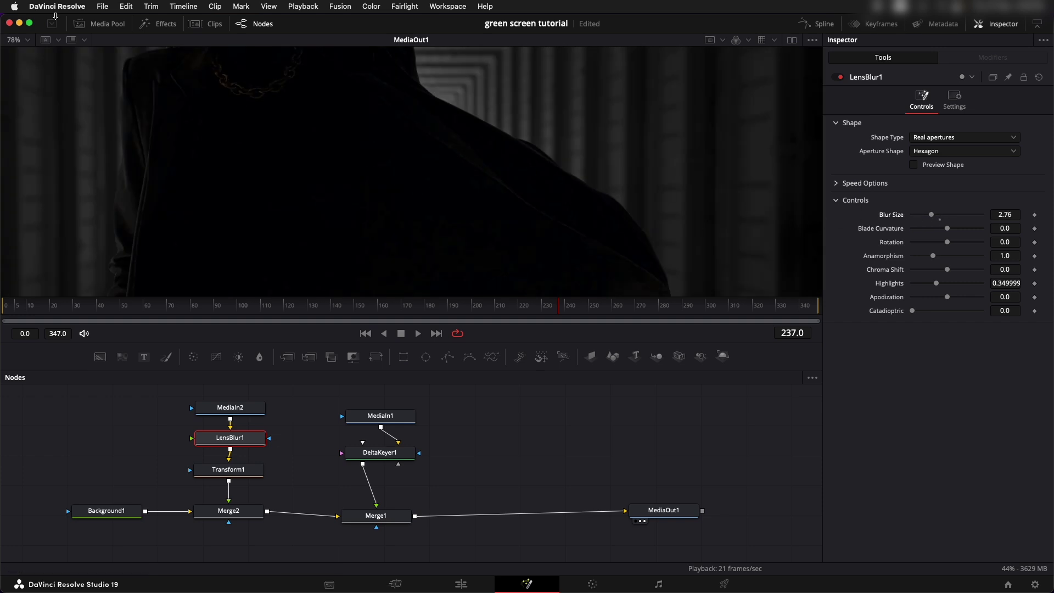
click(25, 40)
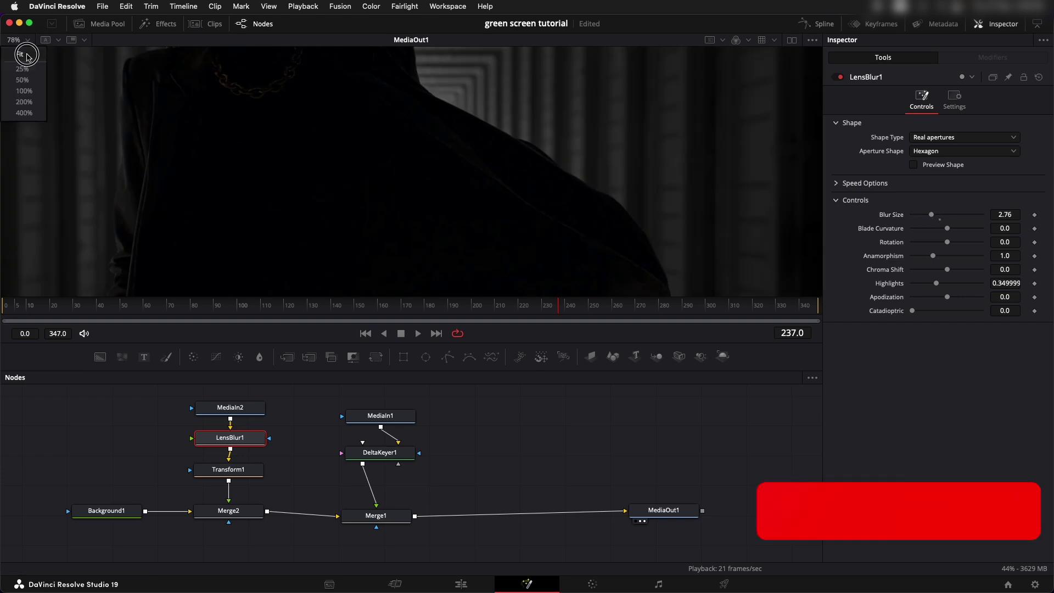
click(22, 53)
drag(545, 311, 653, 309)
- Select LensBlur1 and Transform1, then move MediaIn2 higher above them
drag(283, 428, 192, 479)
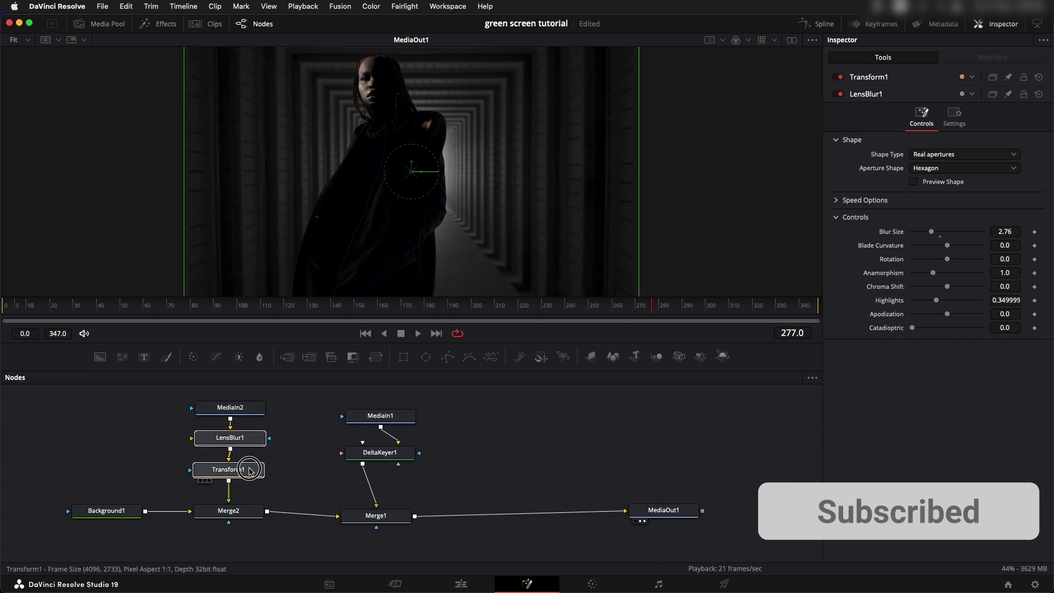
drag(243, 412, 243, 403)
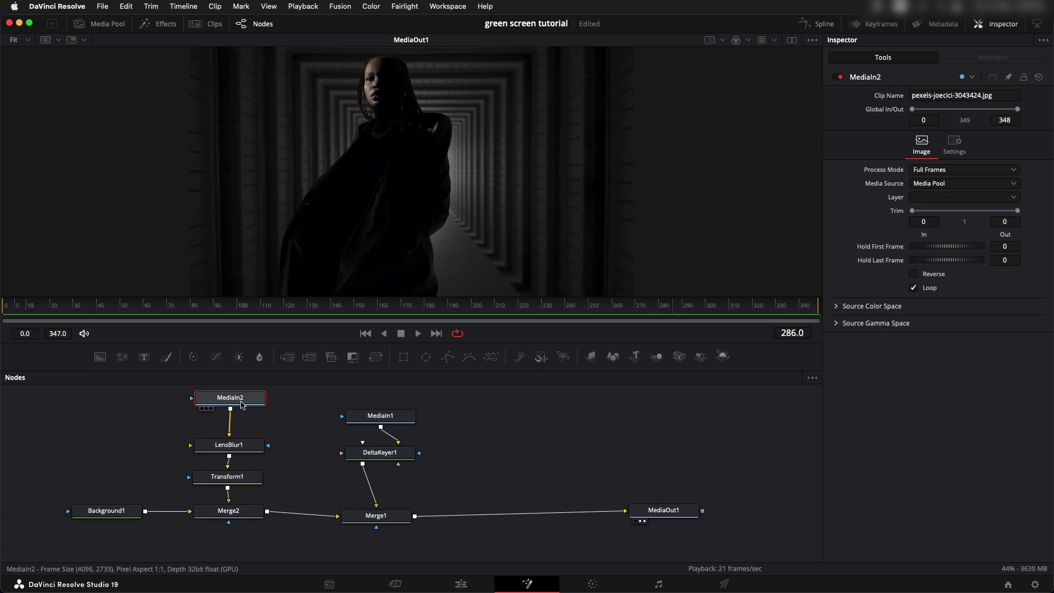
- Insert a Color Corrector after MediaIn2 and tint its Master range toward cyan
key(shift+space)
text(cc)
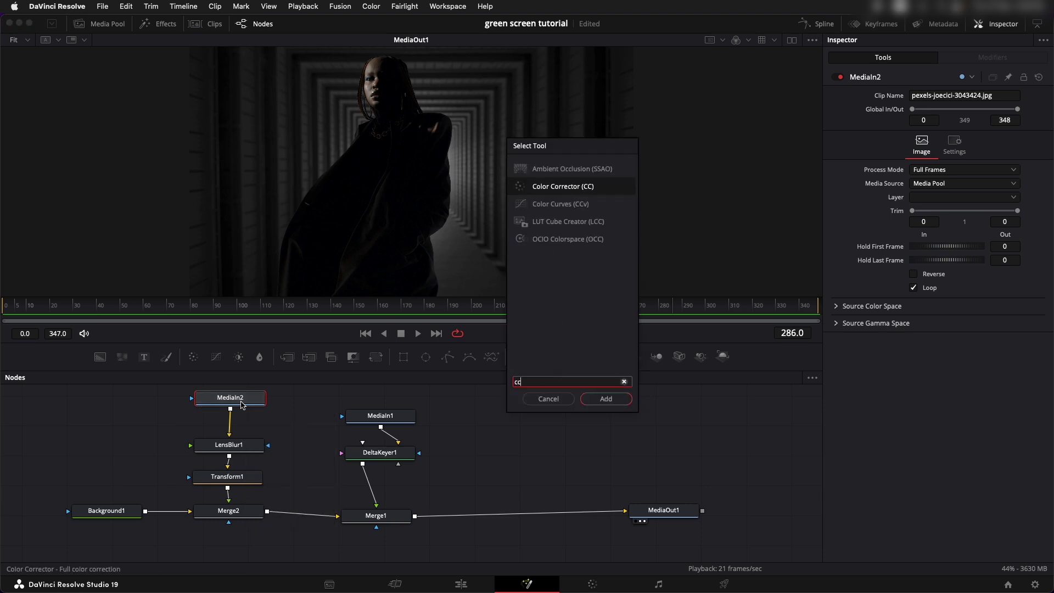
click(623, 404)
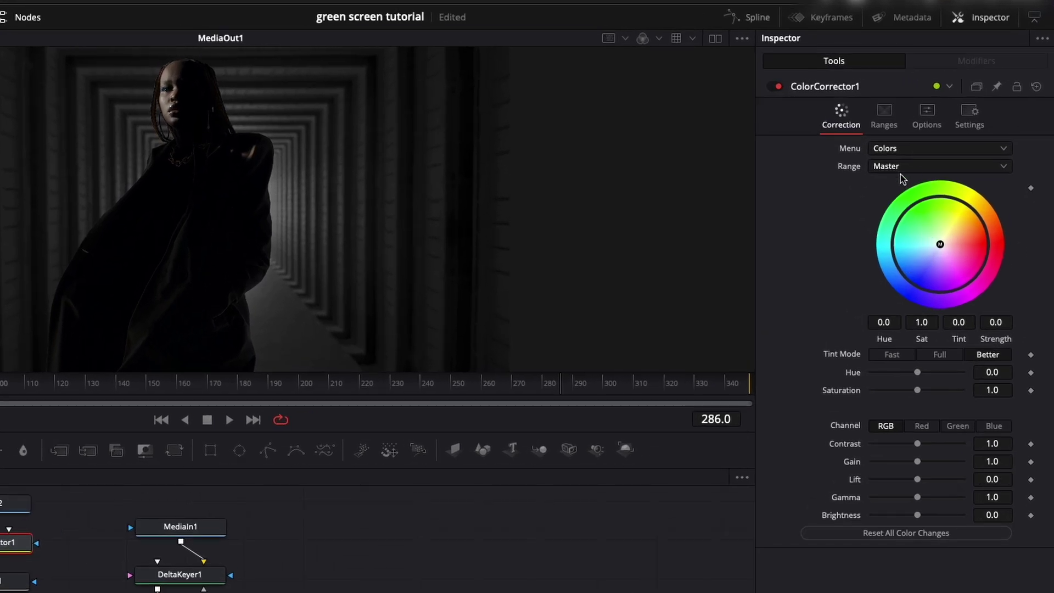
click(912, 166)
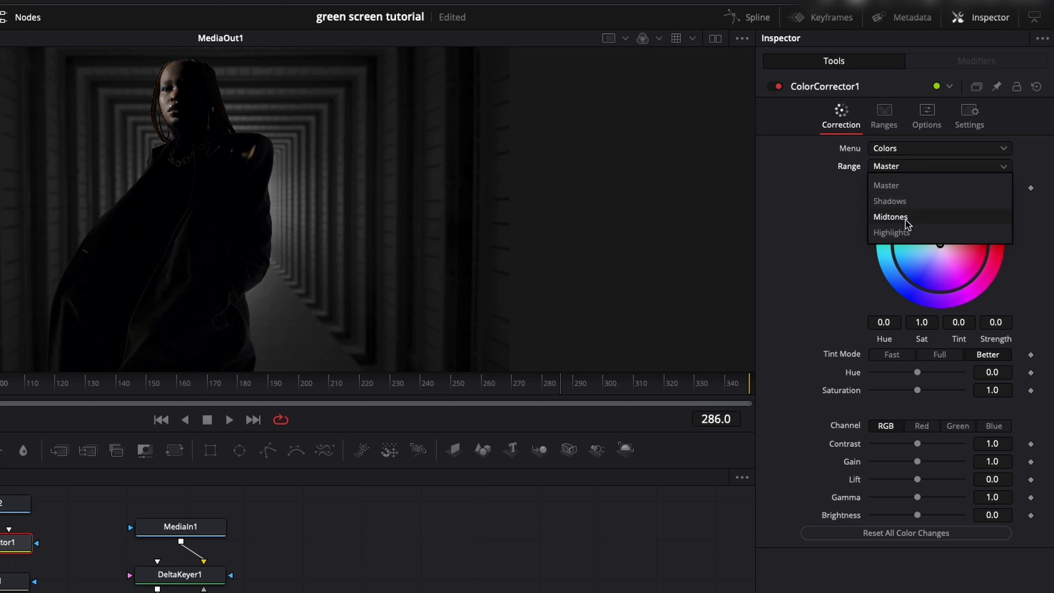
click(842, 233)
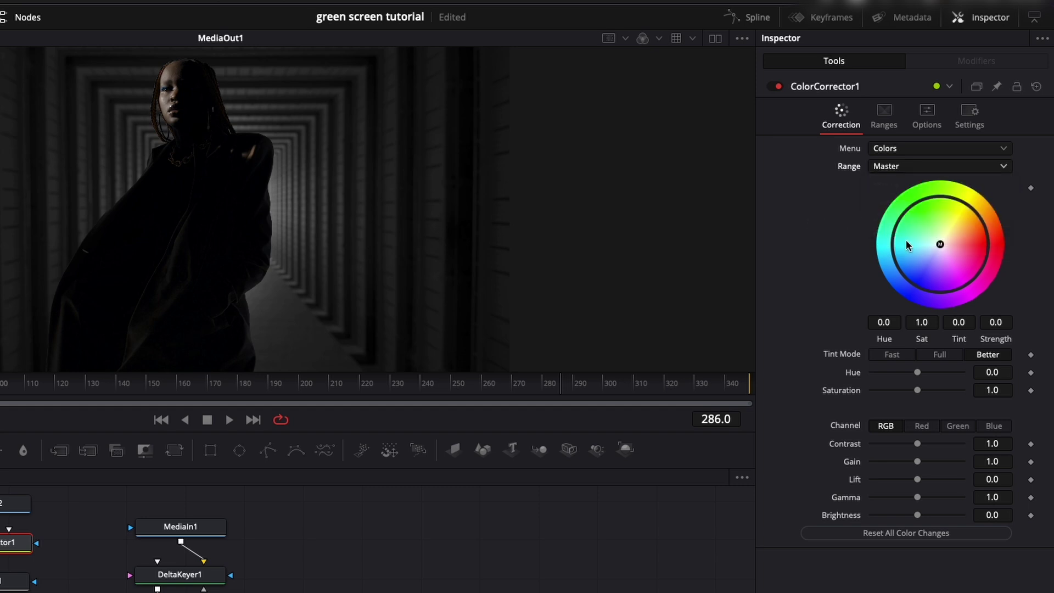
drag(940, 248, 915, 250)
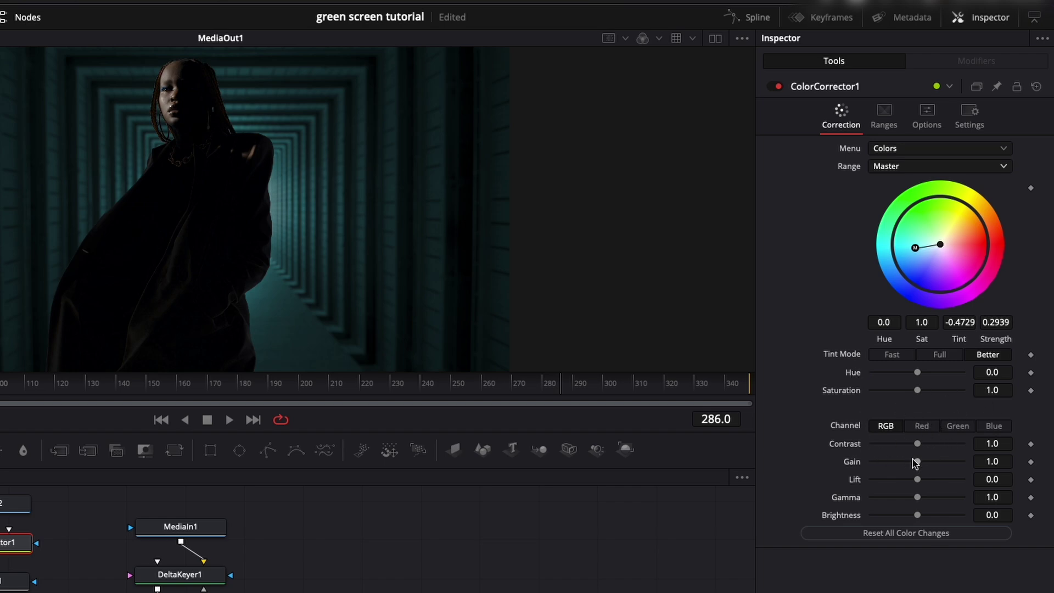
- Test contrast and gamma changes, then space out MediaIn1 and DeltaKeyer1 in the graph
drag(920, 449, 923, 449)
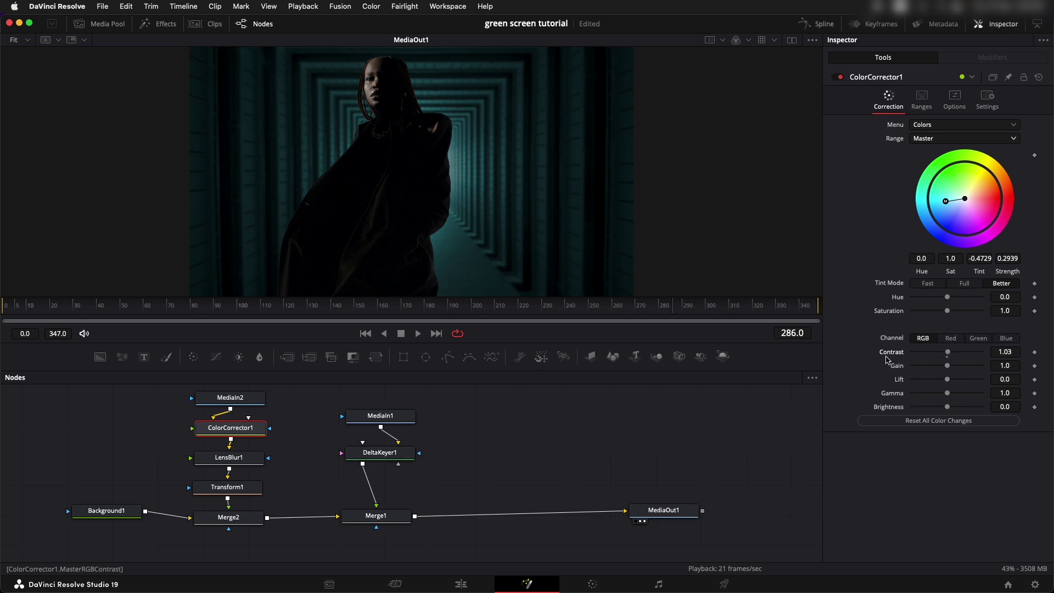
double_click(890, 352)
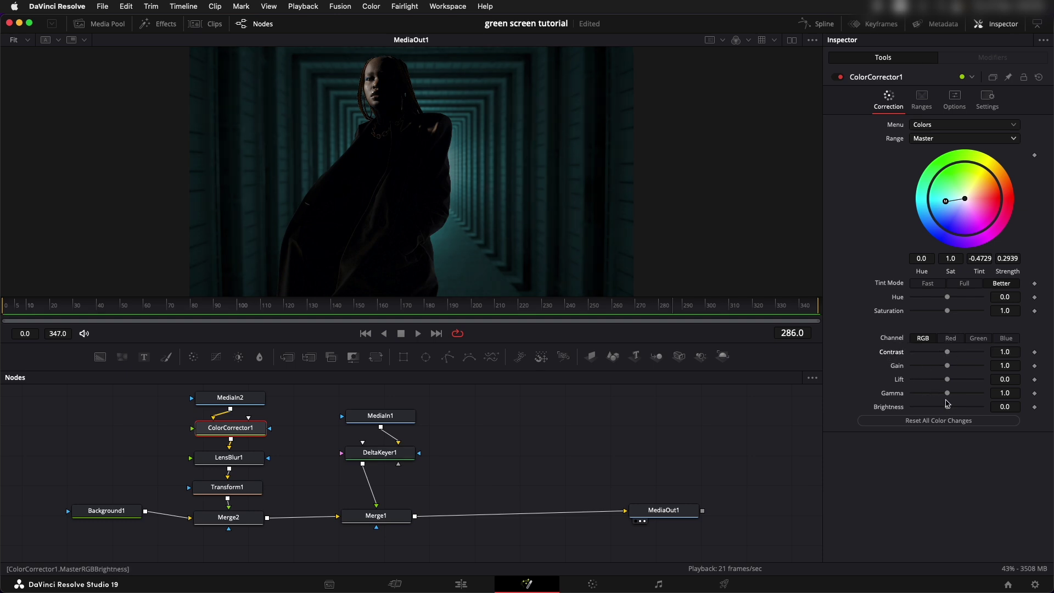
mouse_move(948, 394)
mouse_down()
mouse_move(959, 397)
mouse_move(915, 394)
mouse_move(950, 396)
mouse_up()
double_click(895, 395)
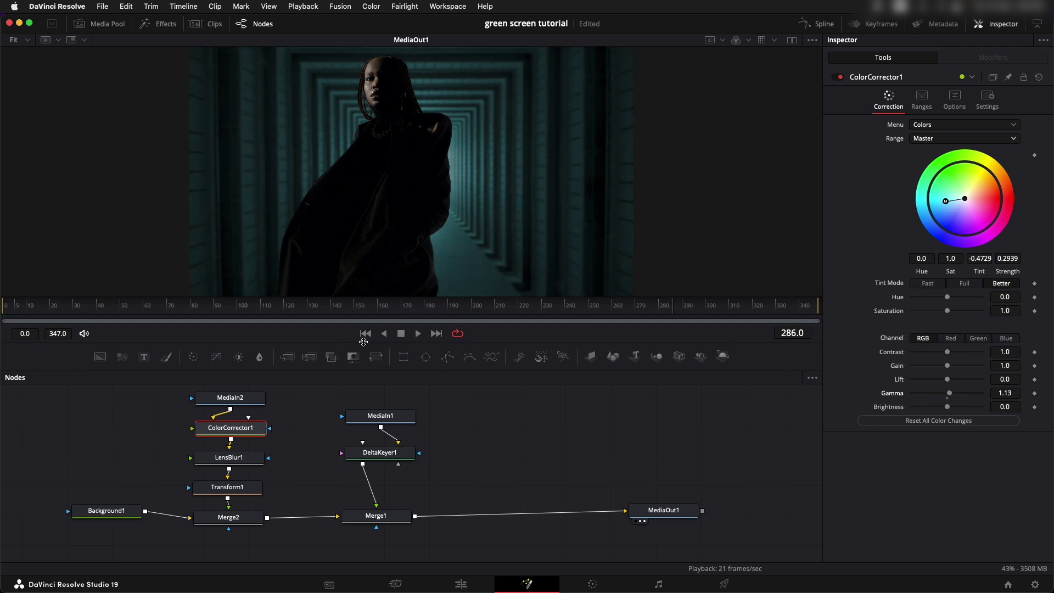
drag(379, 417, 378, 408)
mouse_move(378, 455)
mouse_down()
mouse_move(371, 470)
mouse_move(382, 473)
mouse_up()
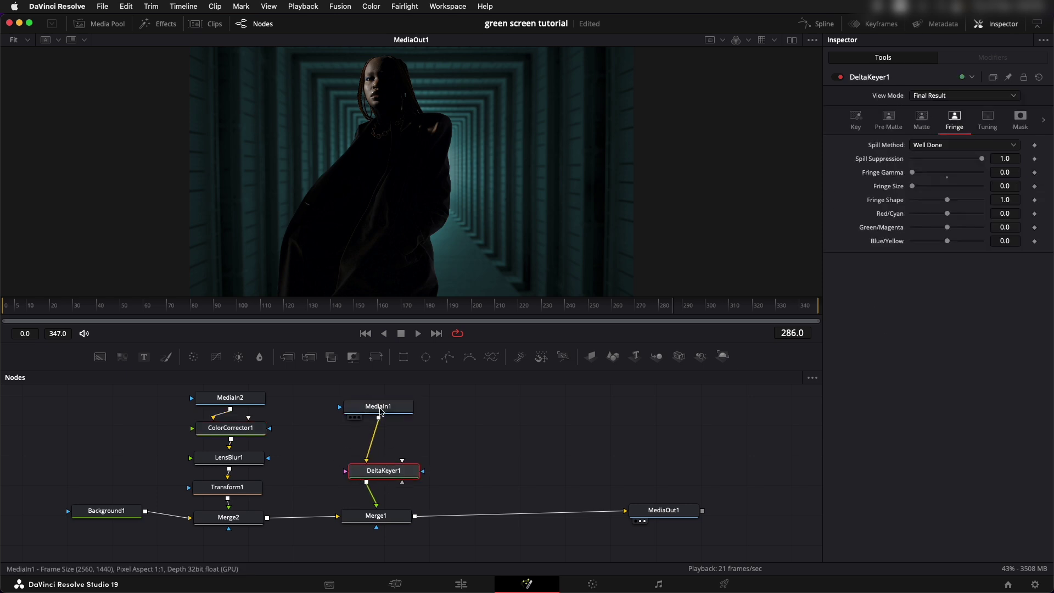
- Move DeltaKeyer1 closer under MediaIn1 and select it
drag(381, 410, 380, 409)
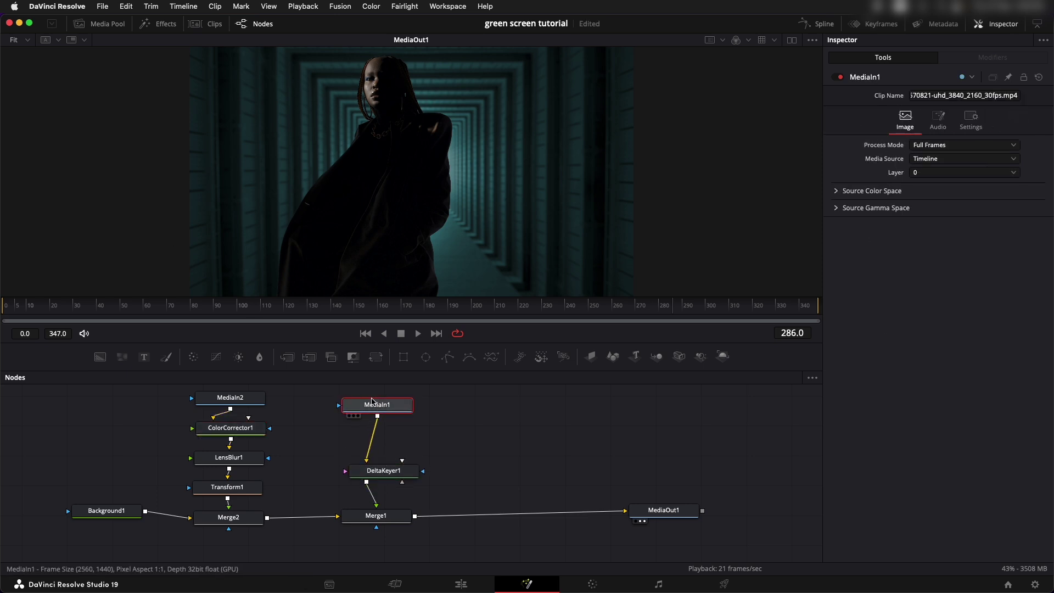
drag(369, 473, 377, 406)
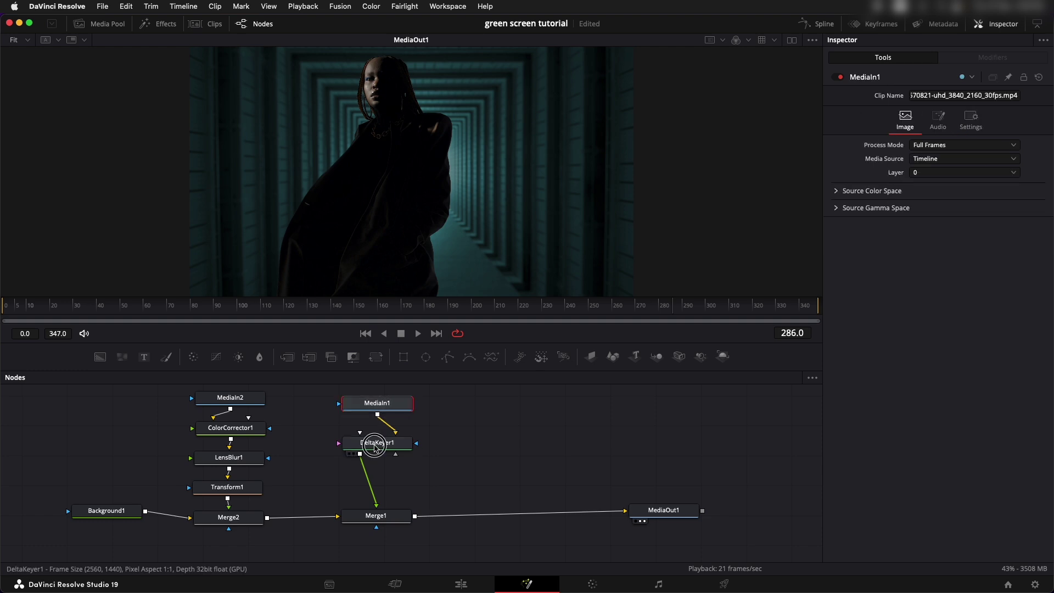
click(376, 447)
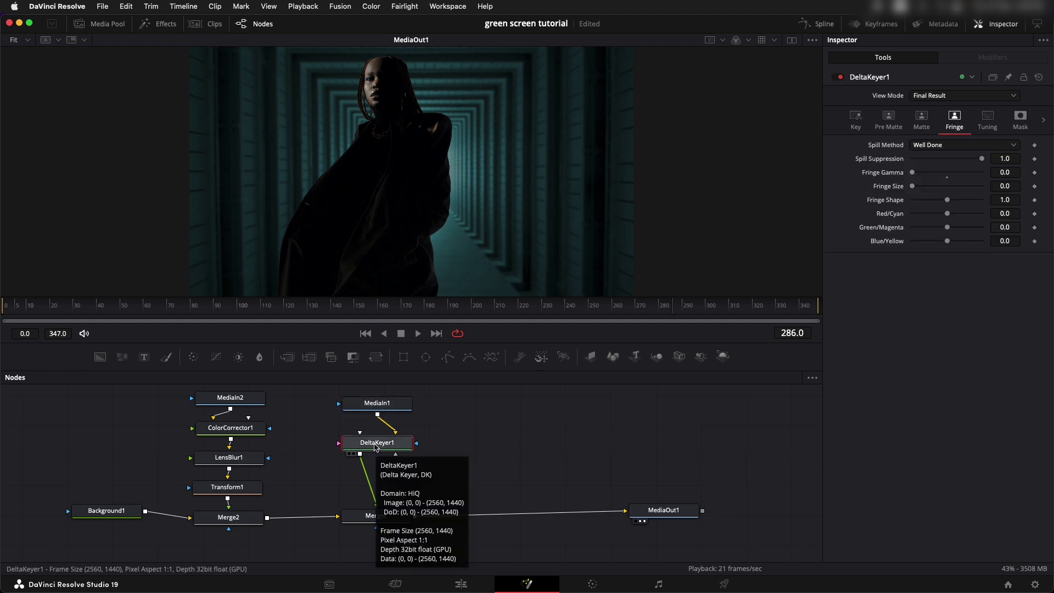
- Add a Color Corrector after DeltaKeyer1 with Contrast 0.8 and Gamma about 2.02
key(shift+space)
text(cc)
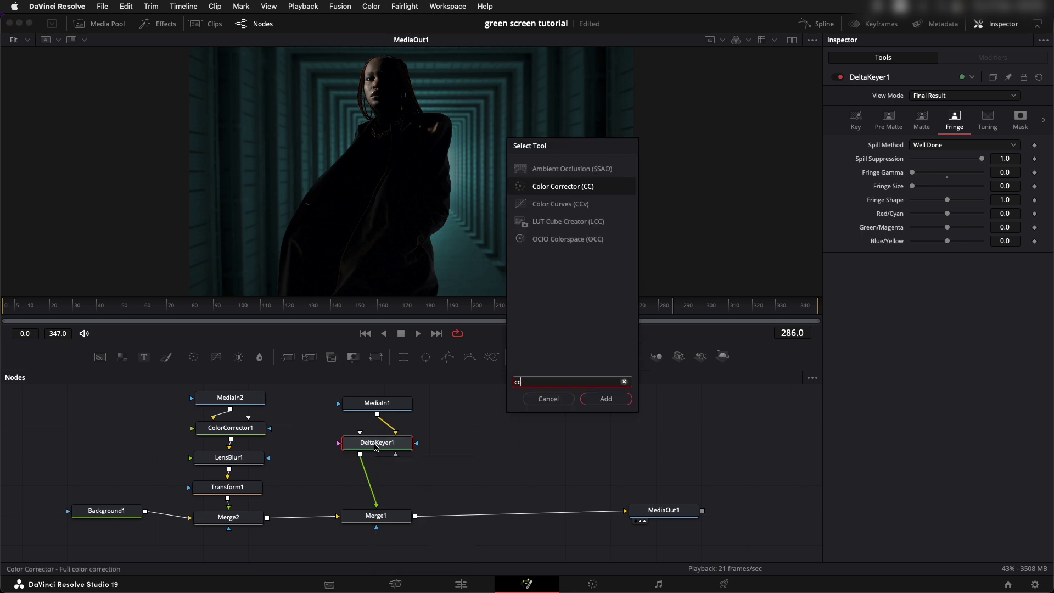
key(Return)
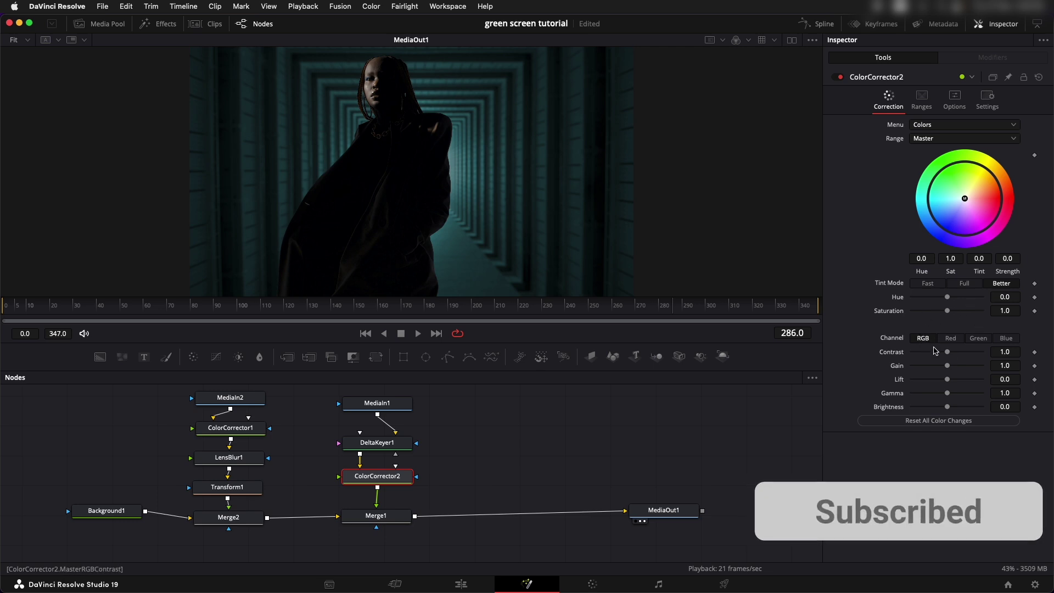
mouse_move(947, 353)
mouse_down()
mouse_move(969, 353)
mouse_move(939, 352)
mouse_up()
drag(946, 393, 964, 393)
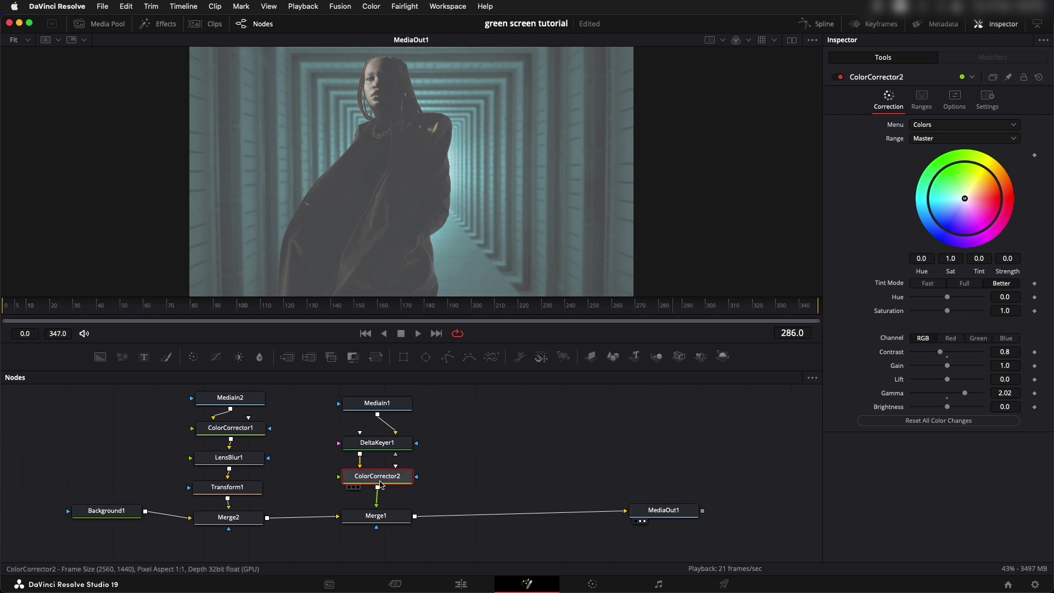
- Align ColorCorrector2 and Merge1 neatly in the node graph
drag(382, 482, 382, 483)
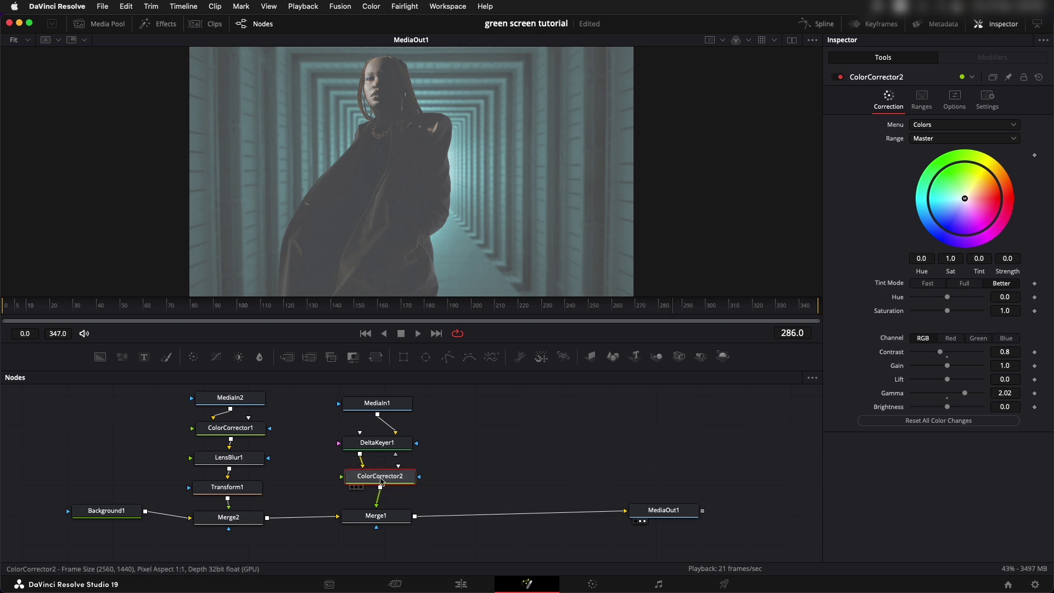
drag(376, 516, 375, 521)
click(385, 484)
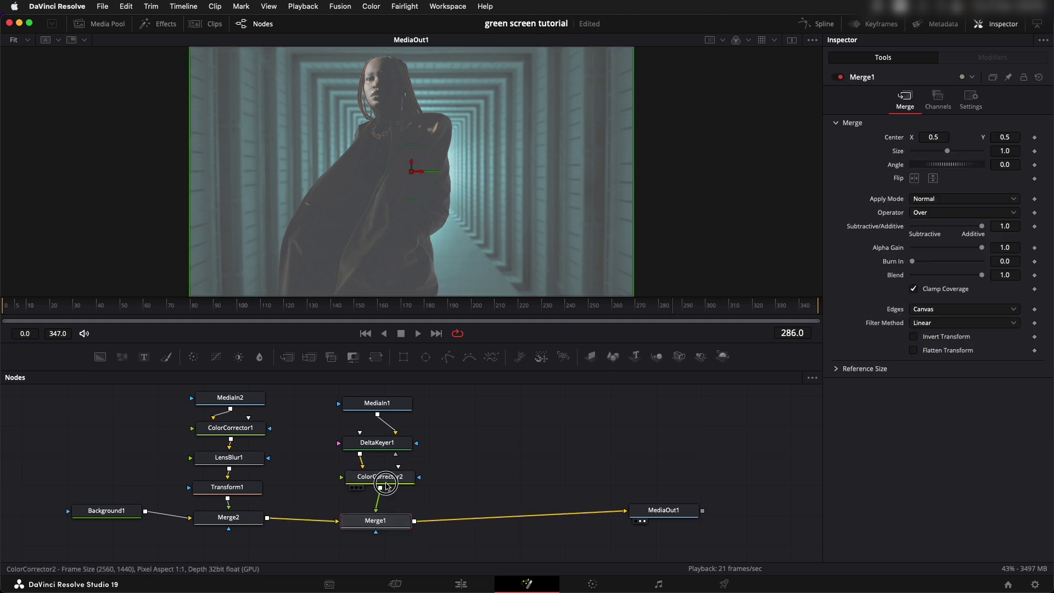
drag(386, 484, 387, 487)
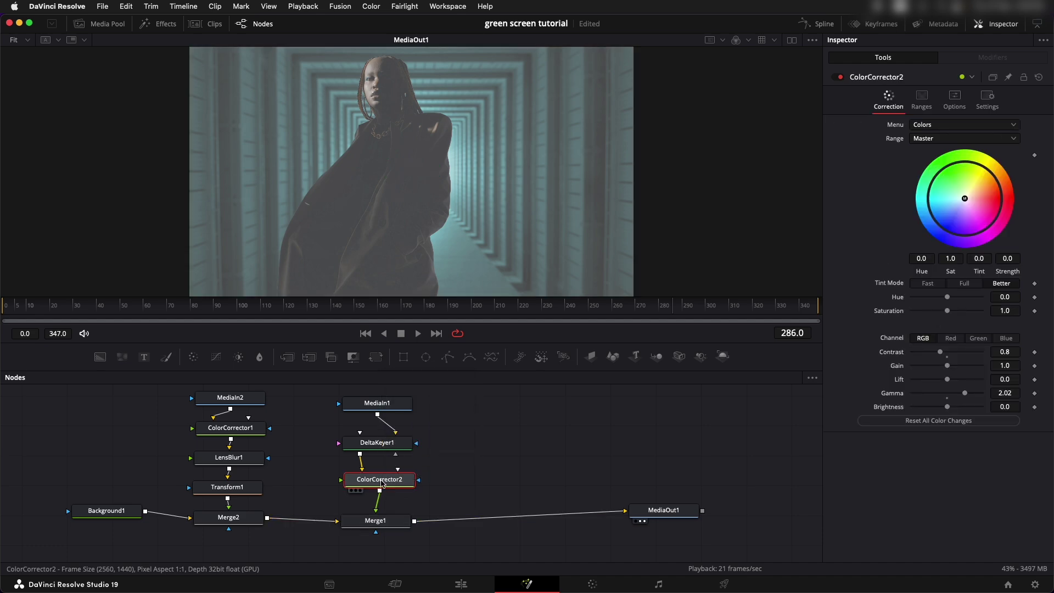
- Enable Pre-Divide/Post-Multiply on ColorCorrector2 and reset Contrast and Gamma to 1.0
click(956, 108)
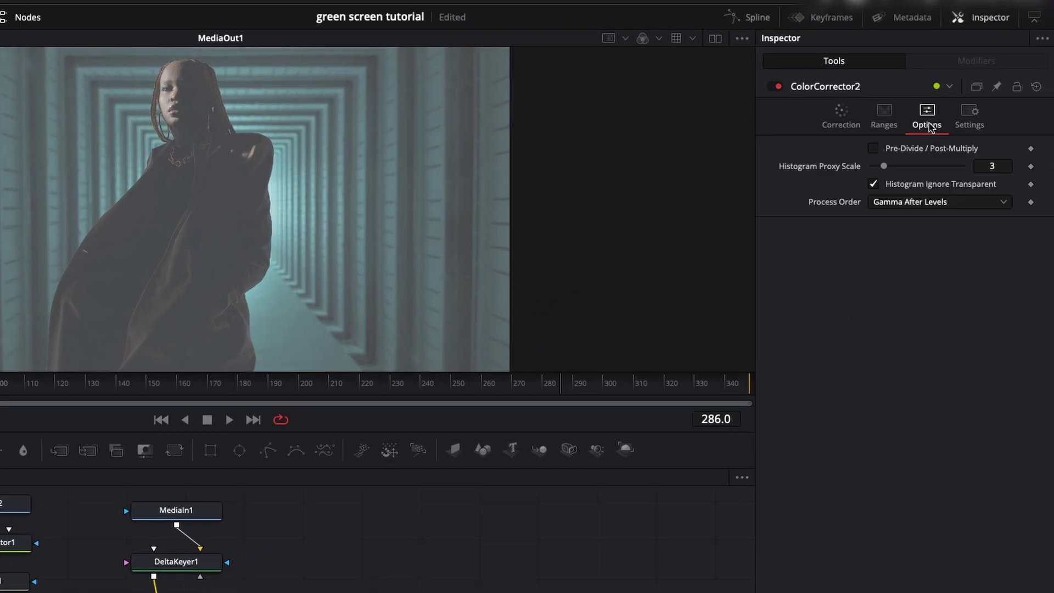
click(873, 150)
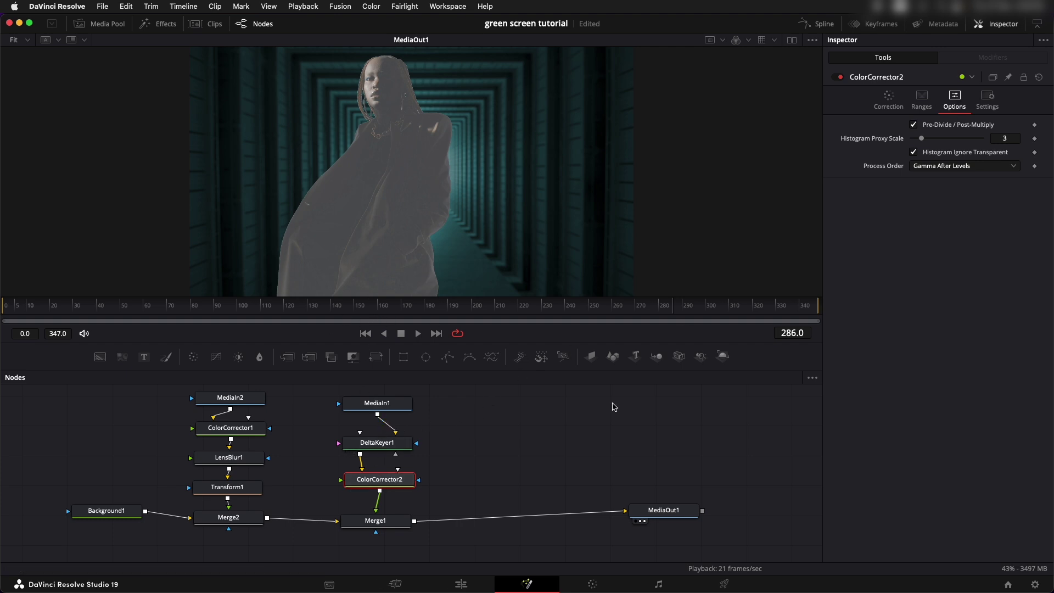
click(888, 99)
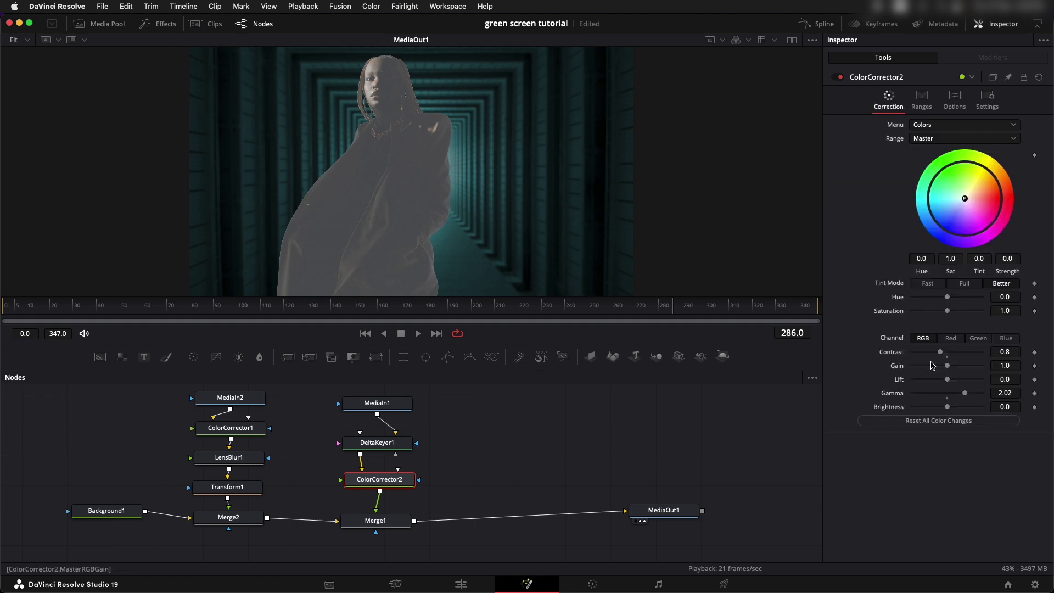
double_click(894, 351)
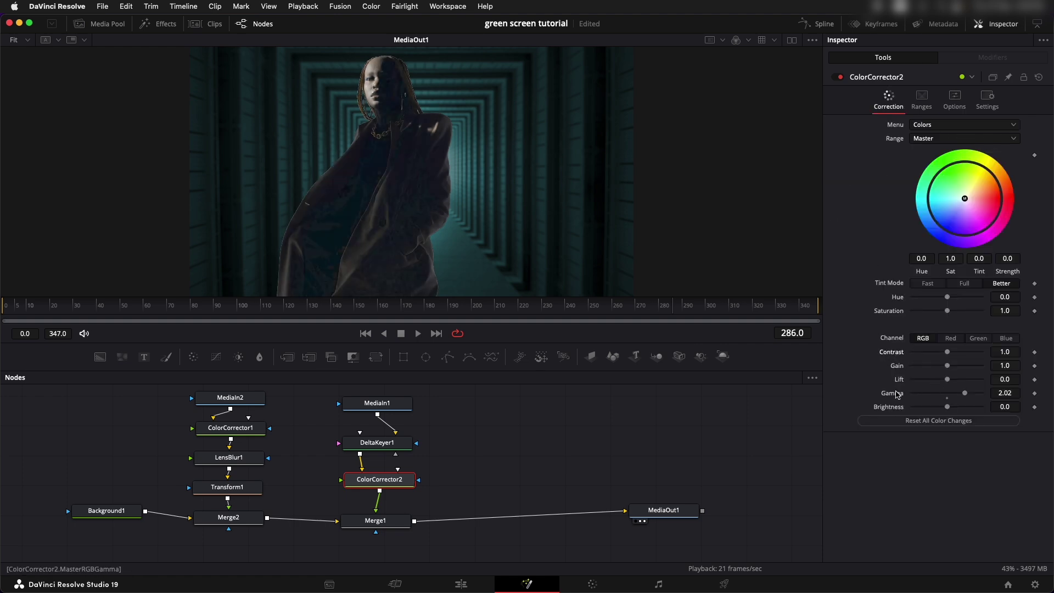
double_click(896, 393)
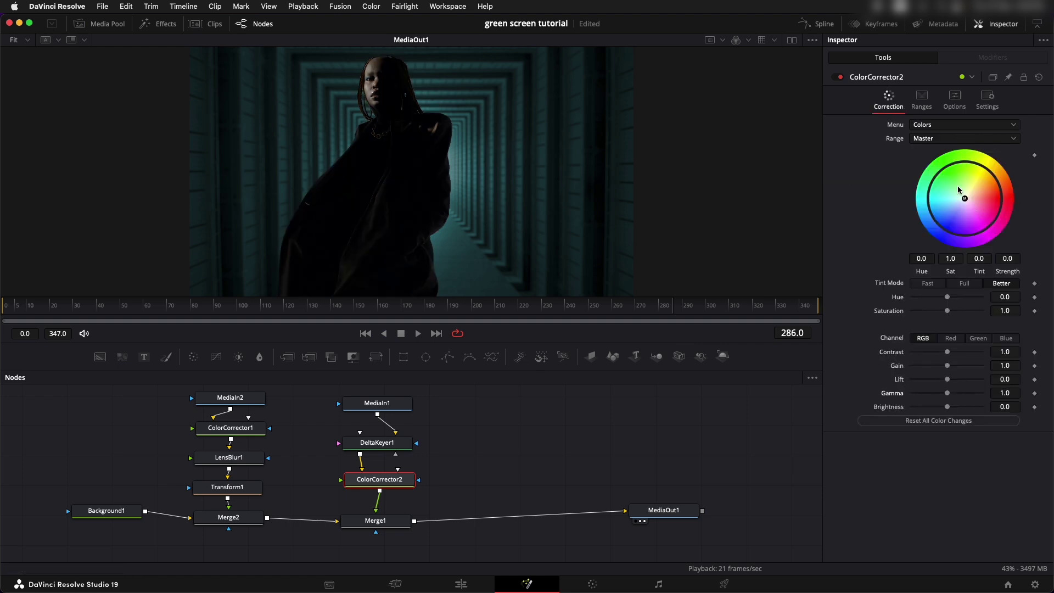
- Tint the Highlights range (Tint -0.5, Strength 0.224) and toggle the node to compare
click(941, 139)
click(942, 187)
mouse_move(964, 202)
mouse_down()
mouse_move(941, 215)
mouse_move(947, 200)
mouse_up()
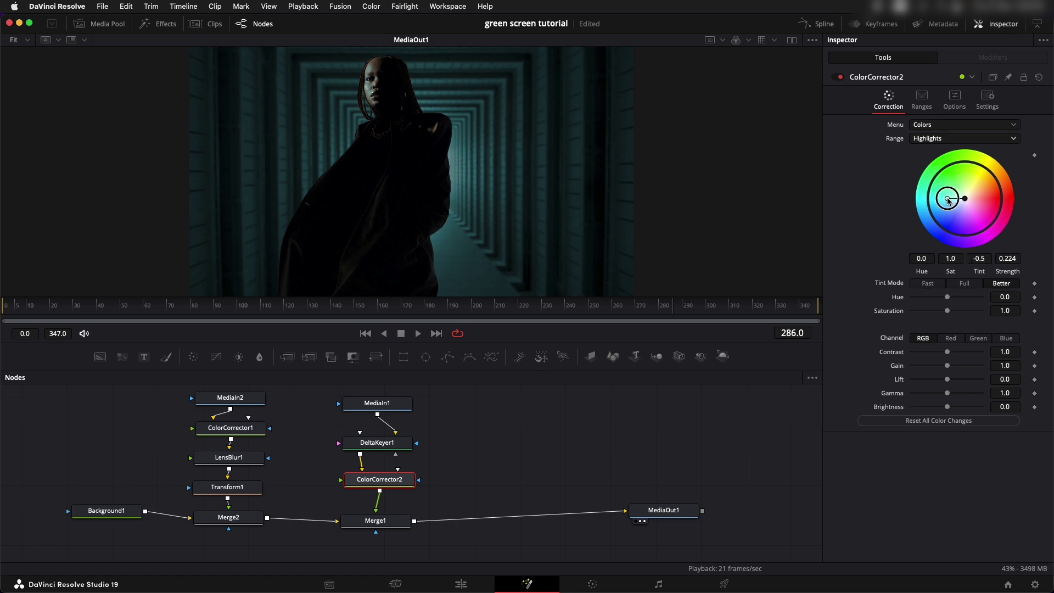
click(840, 77)
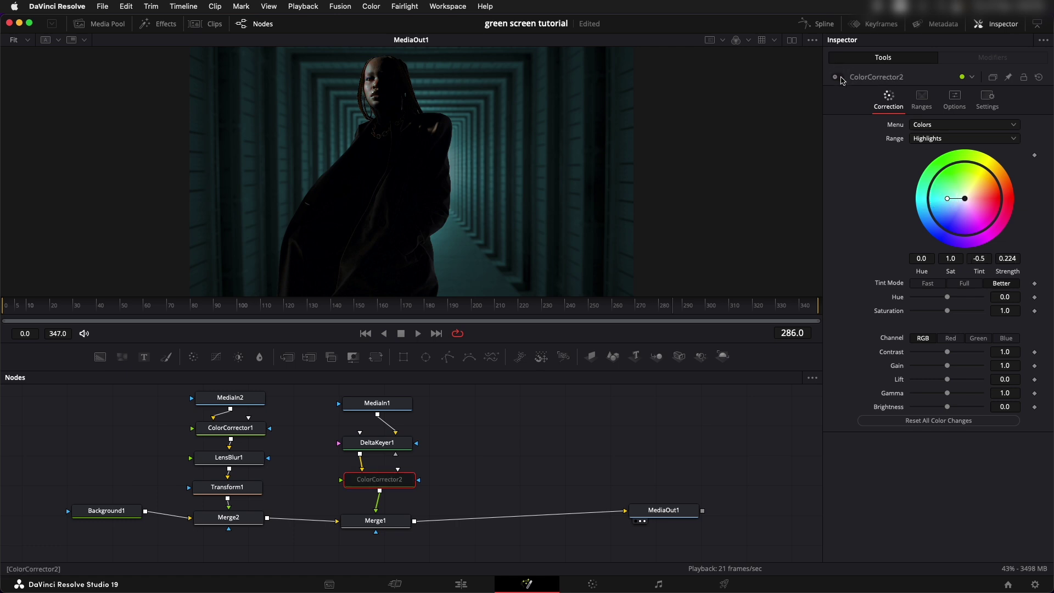
click(840, 77)
click(840, 76)
click(840, 77)
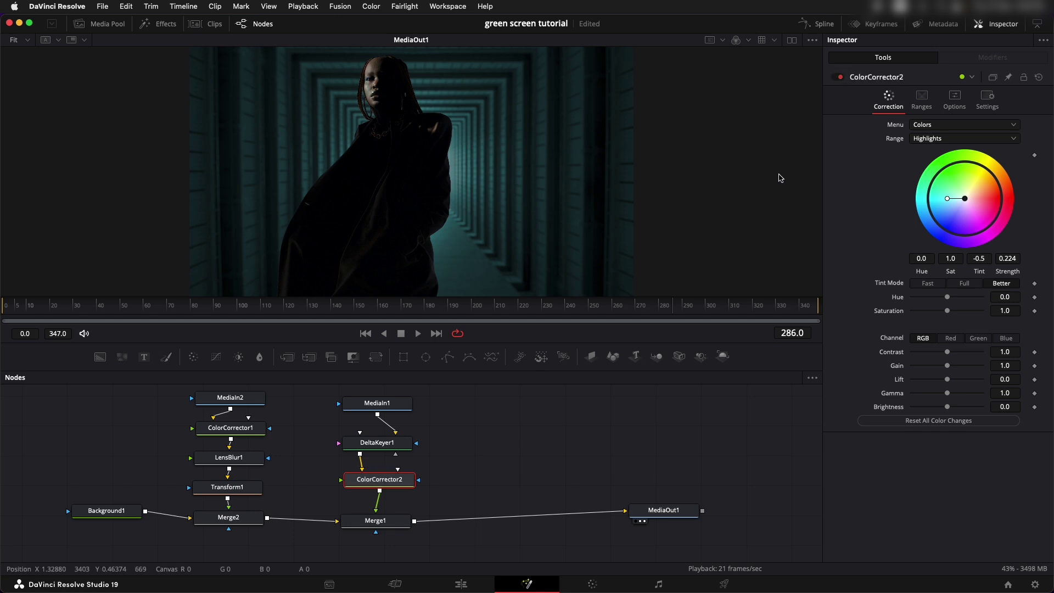
- Select Merge1, go to frame 347 and inspect the frame's top edge zoomed in
click(374, 520)
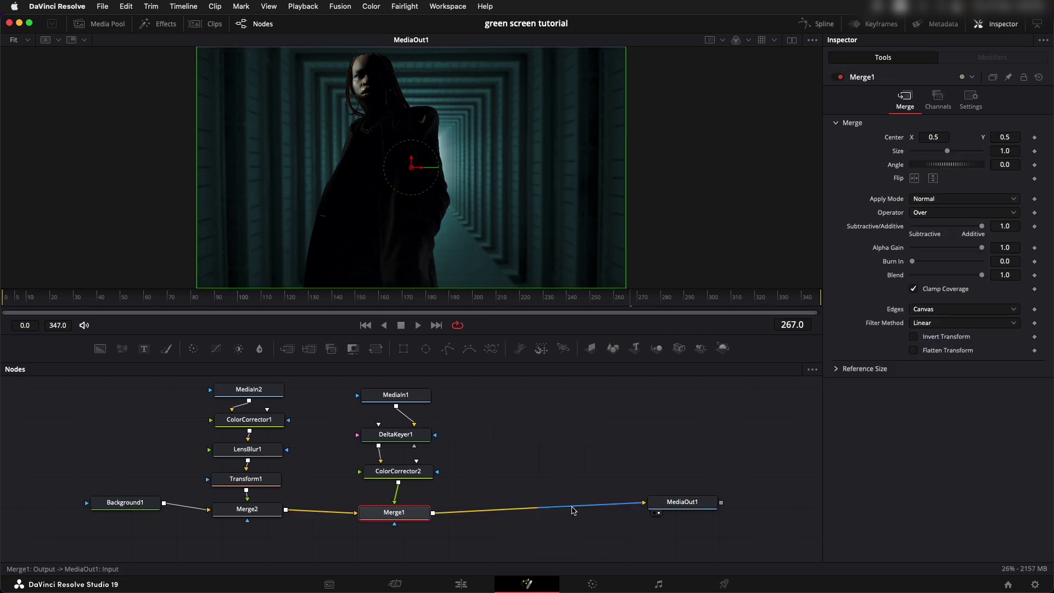
drag(619, 301, 826, 311)
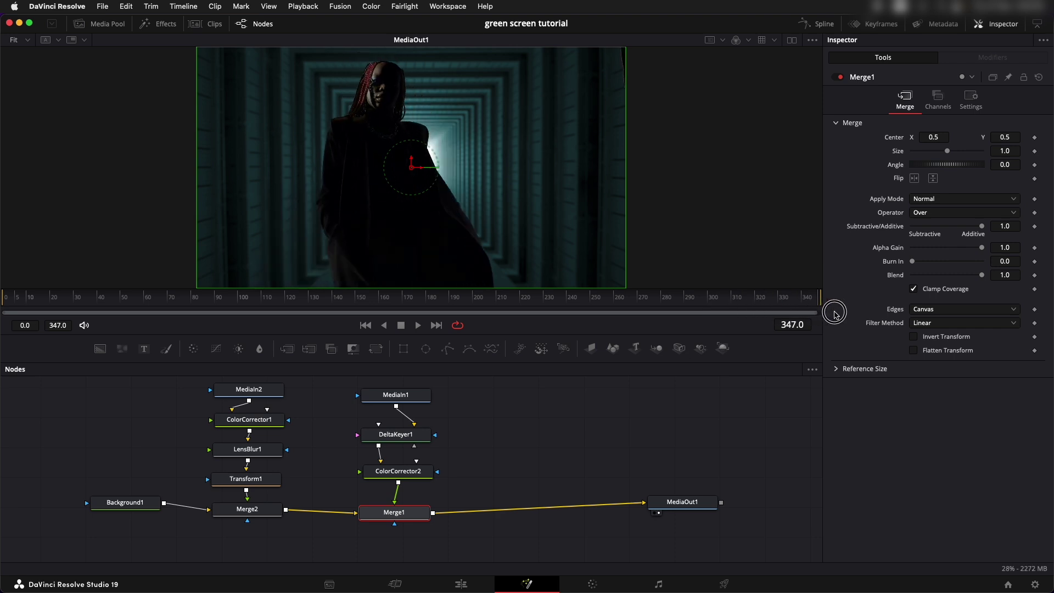
scroll(548, 127, up, 5)
drag(587, 132, 541, 193)
scroll(496, 164, down, 5)
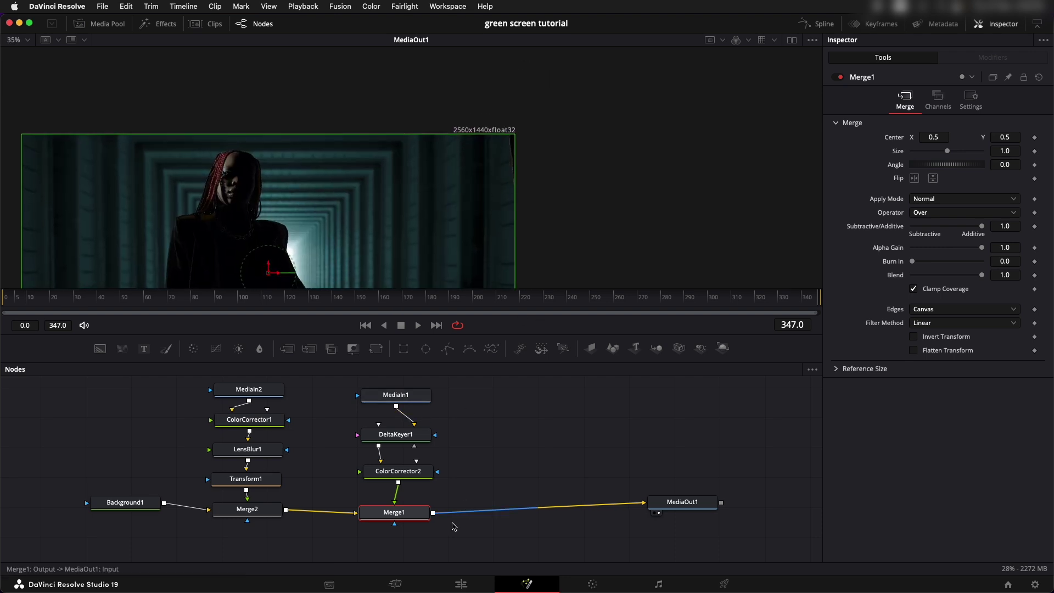
- Connect a new Polygon mask to Merge1's effect mask input
drag(408, 513, 417, 508)
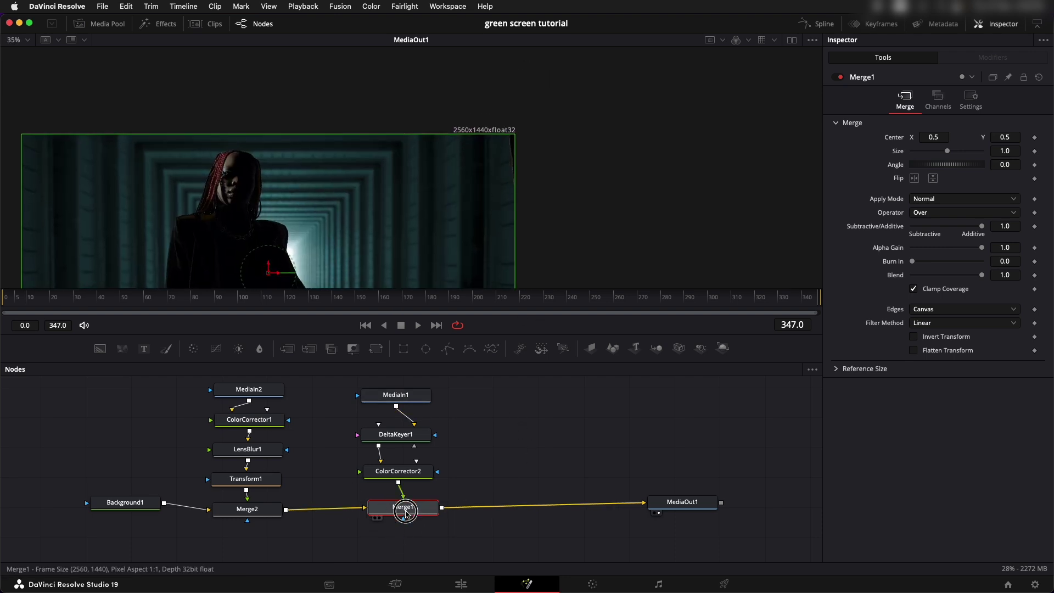
click(494, 427)
drag(452, 351, 404, 519)
- Draw a closed polygon over the frame's upper-right edge
click(399, 112)
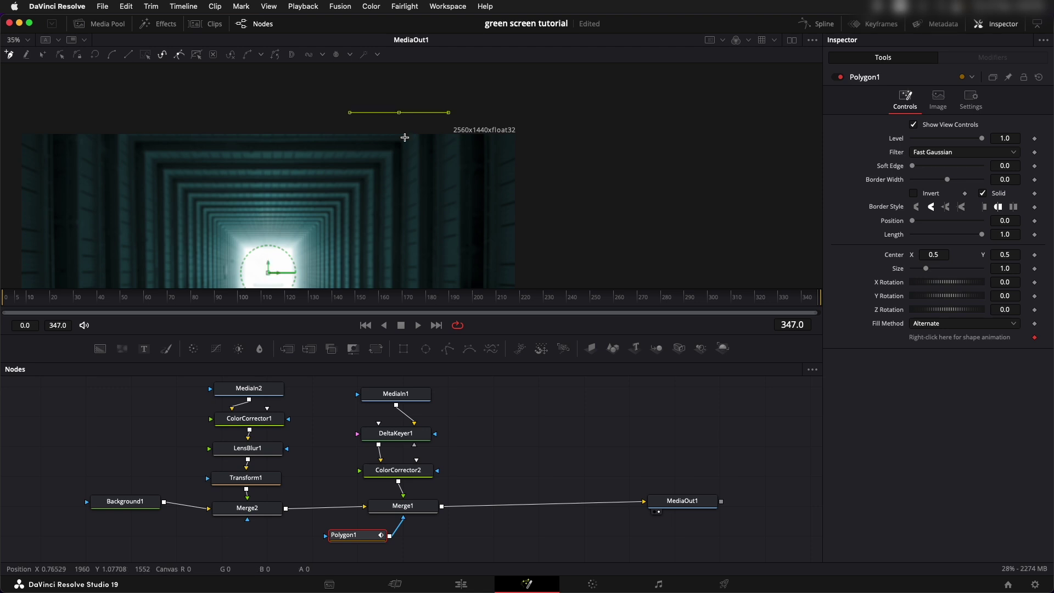
click(415, 167)
click(424, 194)
click(549, 261)
click(400, 113)
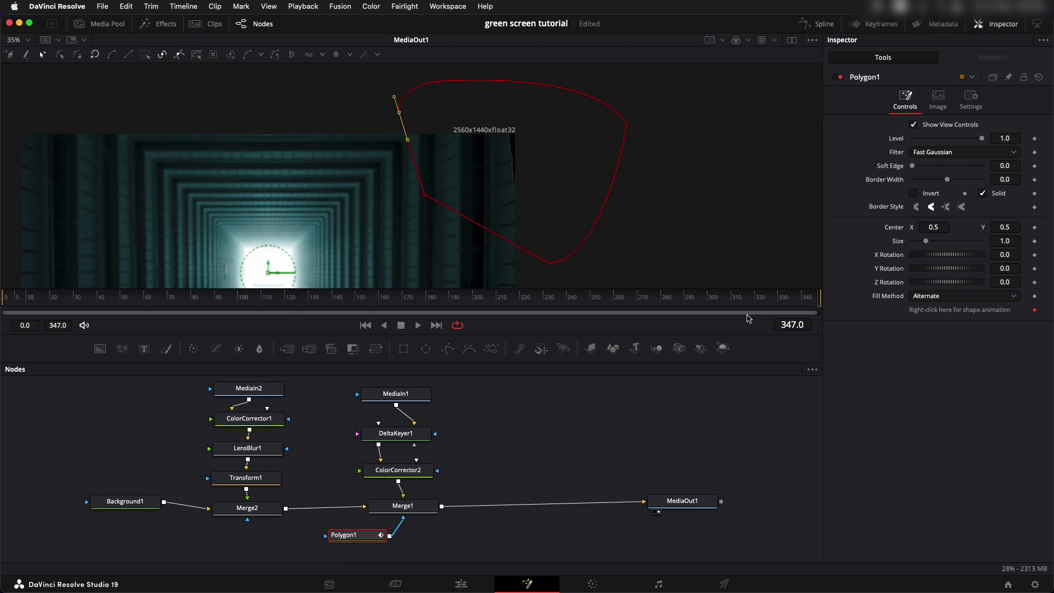
- Return to frame 0 and set the polygon mask to Invert
drag(808, 306, 839, 318)
click(913, 193)
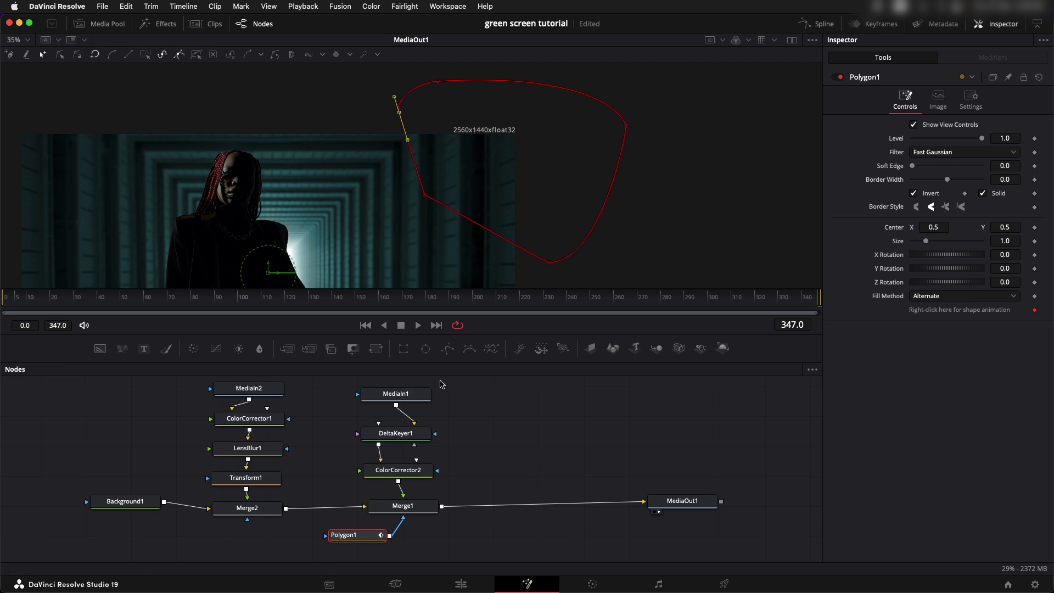
scroll(248, 180, down, 5)
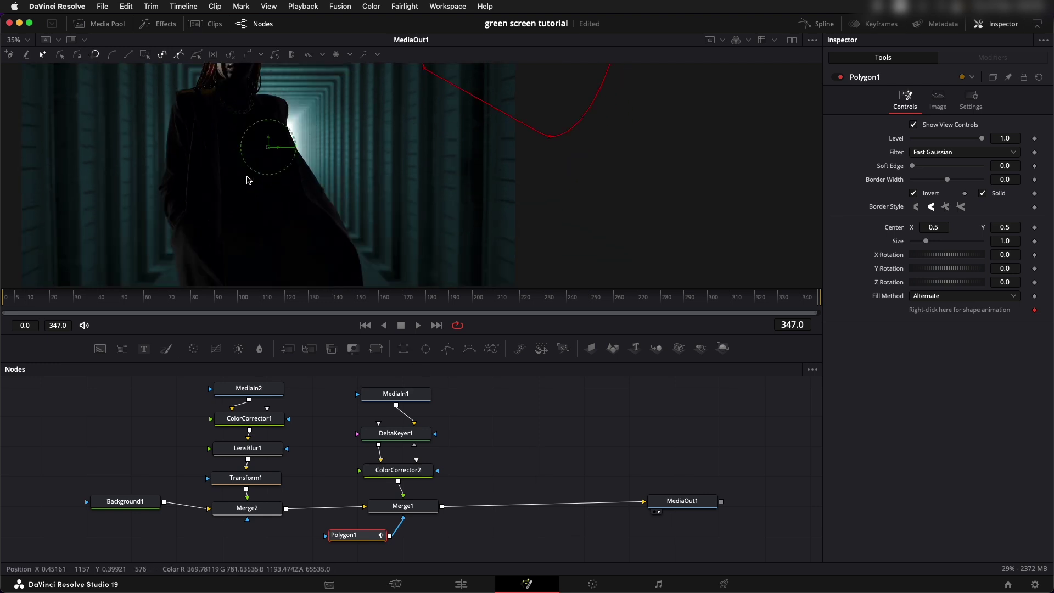